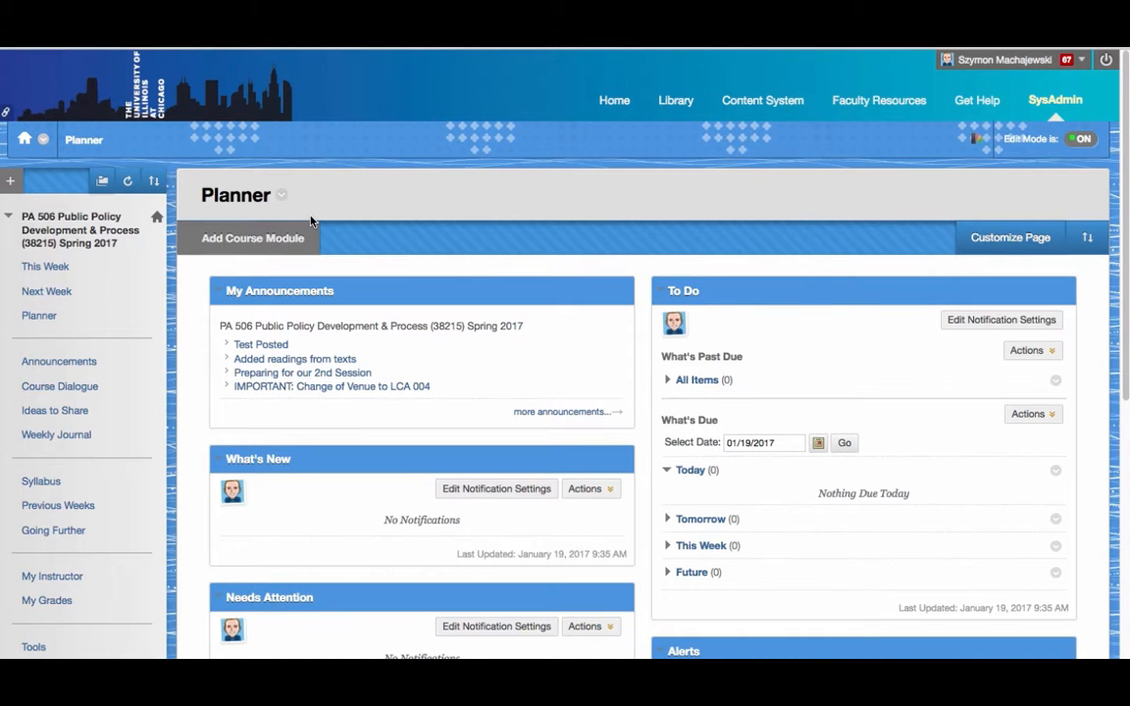
Open the PA 506 Full Grade Center from the Control Panel
scroll(310, 221, "down", 5)
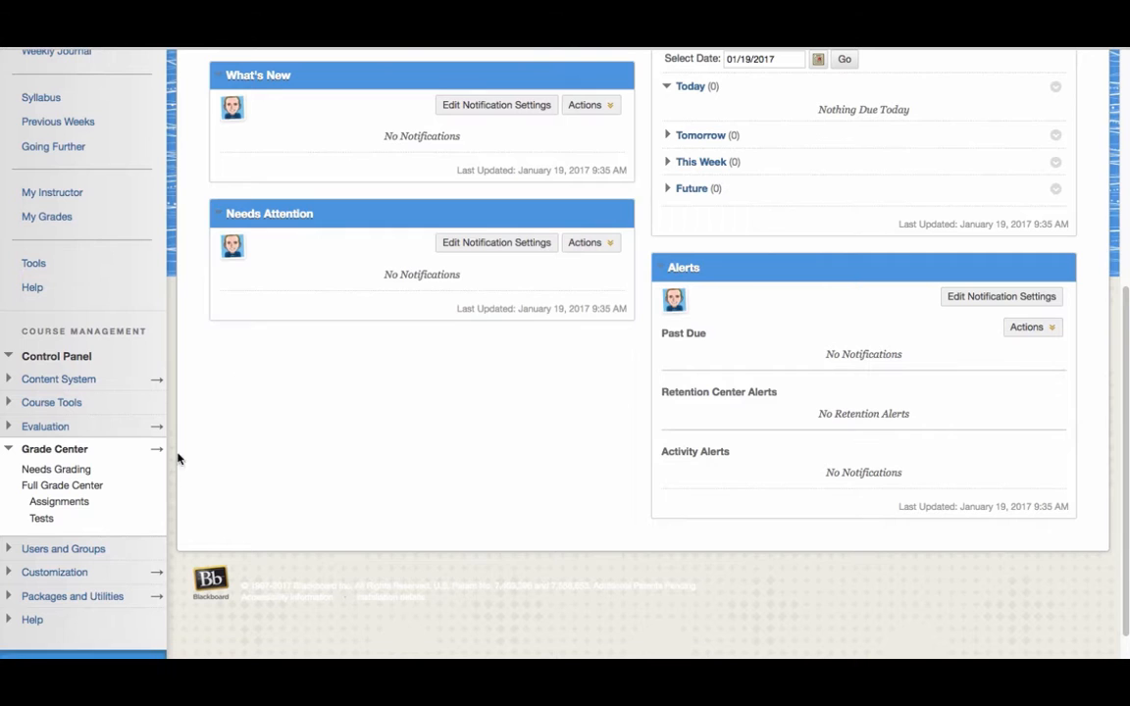
left_click(159, 450)
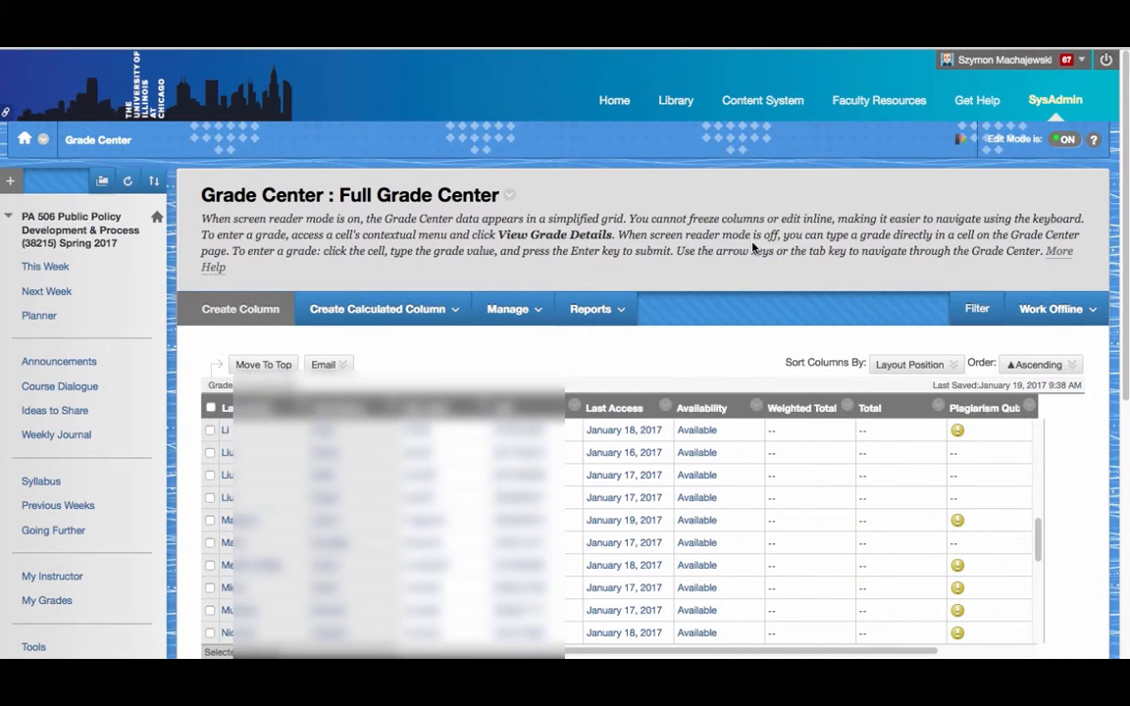
scroll(752, 247, "down", 1)
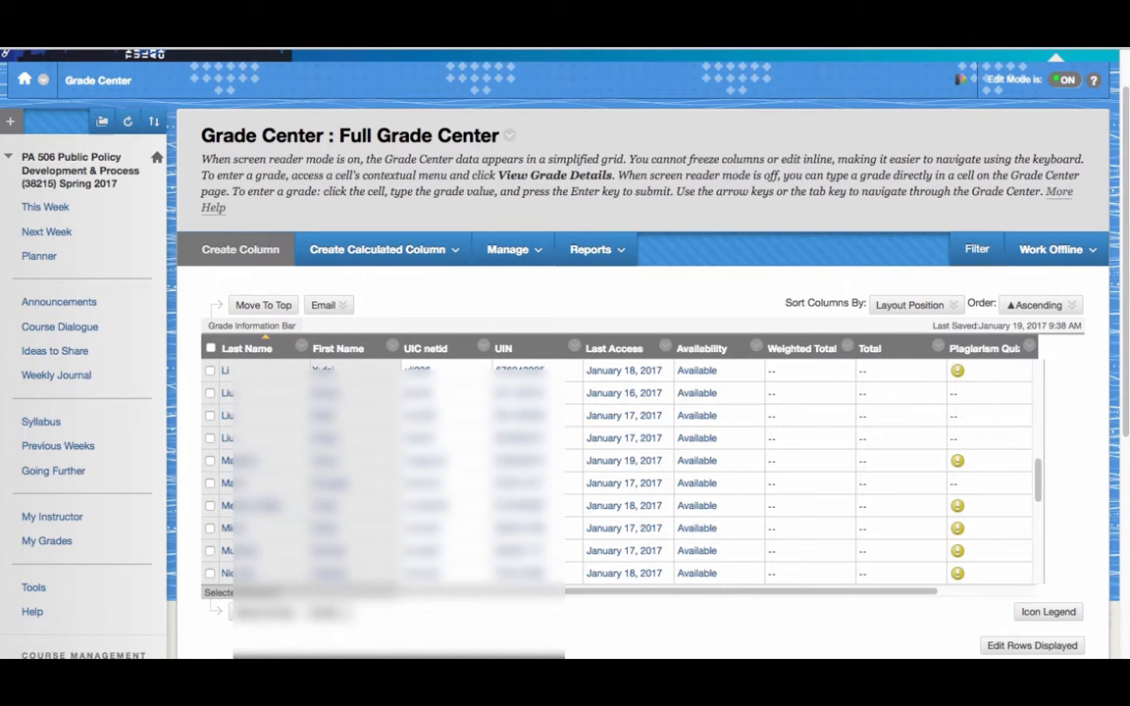
Select three students' Plagiarism Quiz grade cells to inspect their grades
left_click(980, 373)
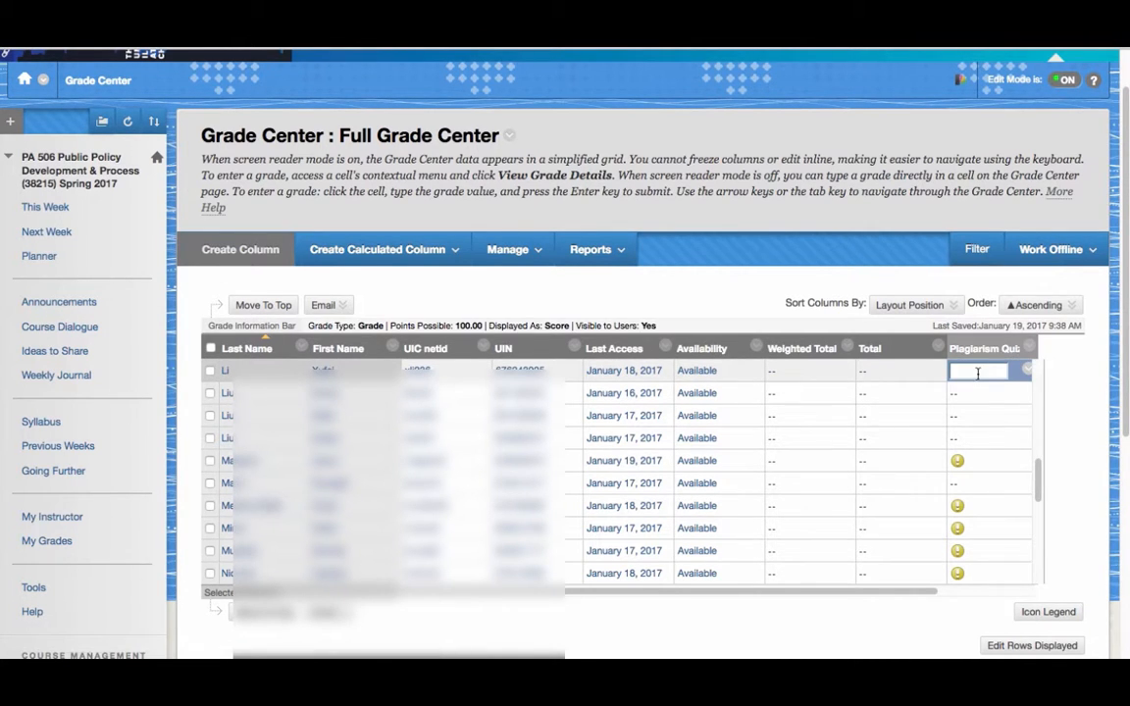
left_click(980, 461)
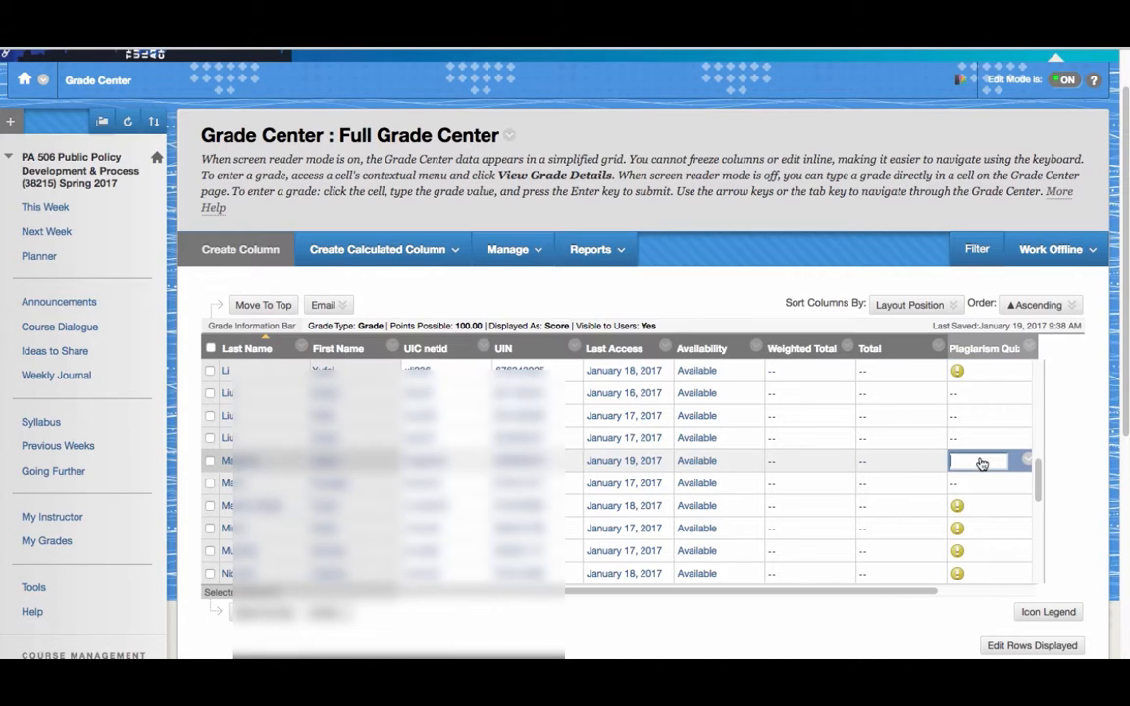
left_click(976, 393)
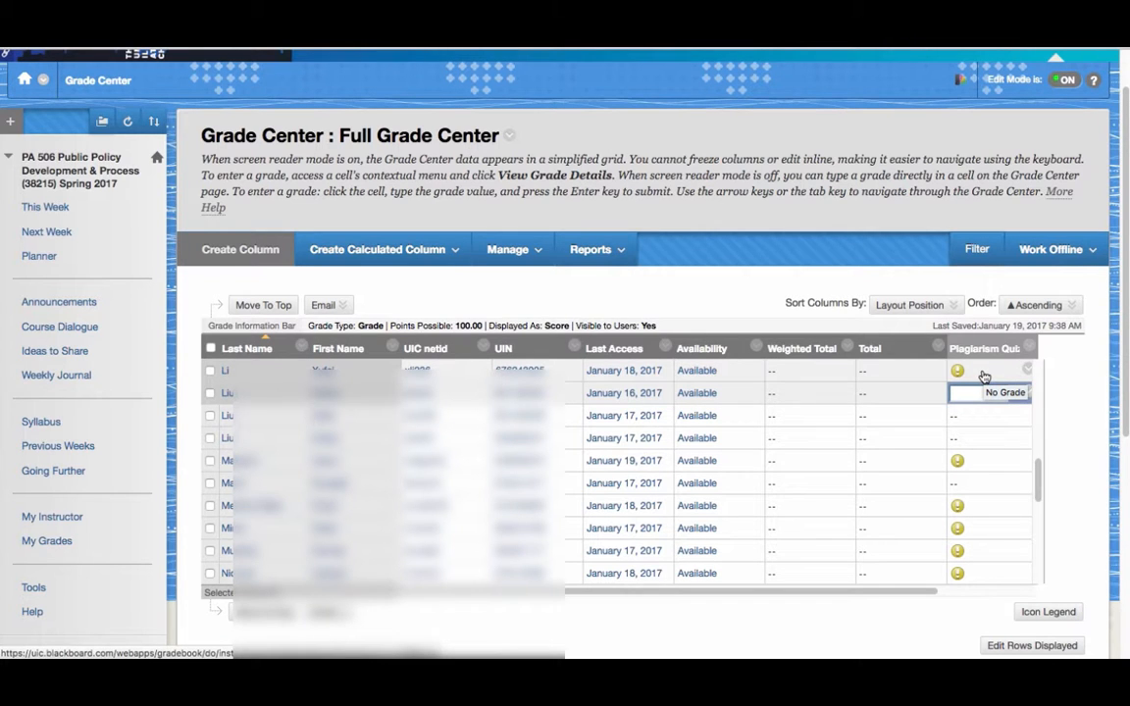
Open the Needs Grading list of 32 items and open its first user attempt
scroll(106, 207, "down", 2)
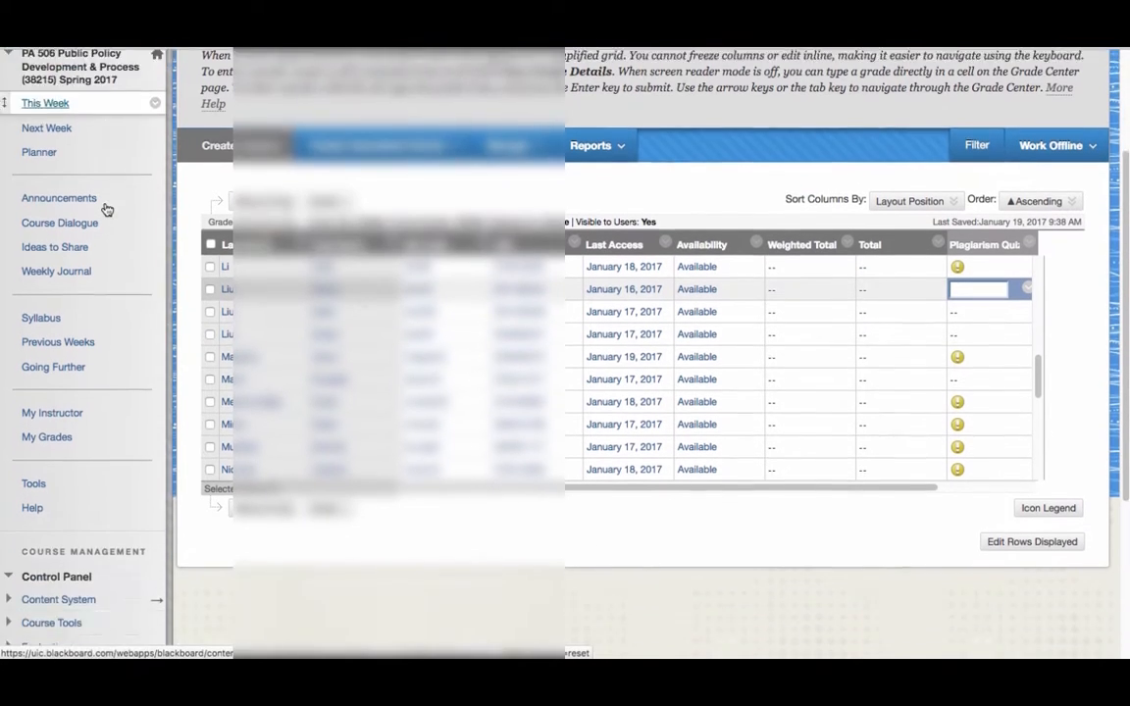
scroll(105, 208, "down", 4)
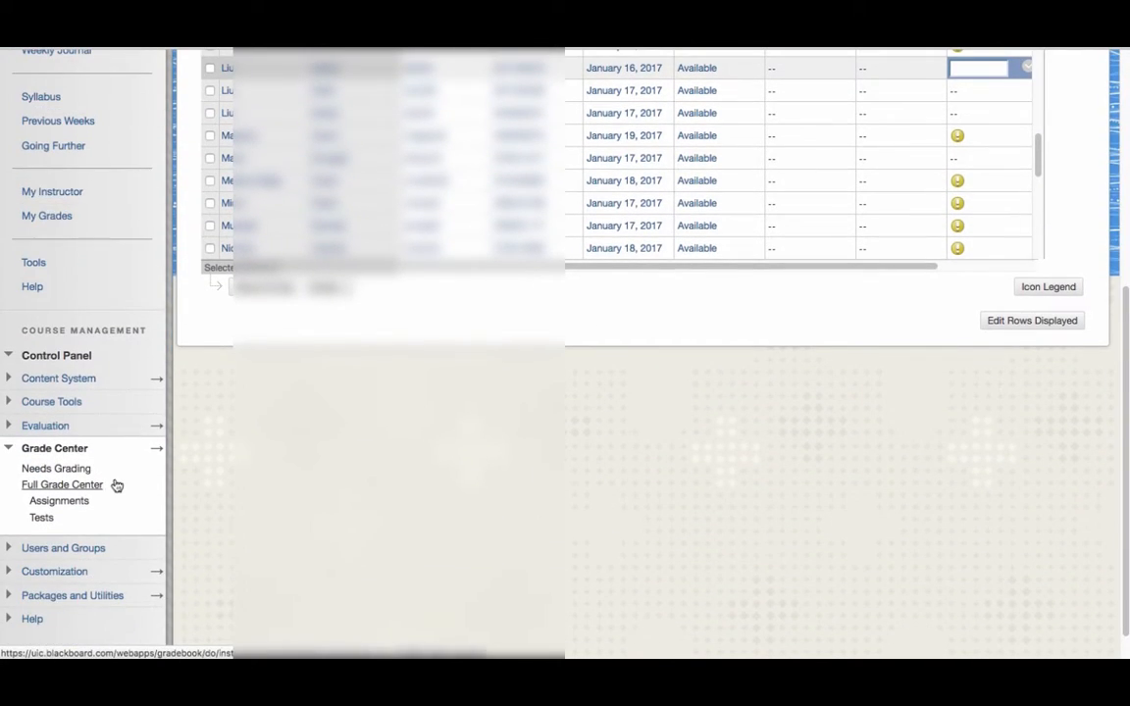
left_click(56, 470)
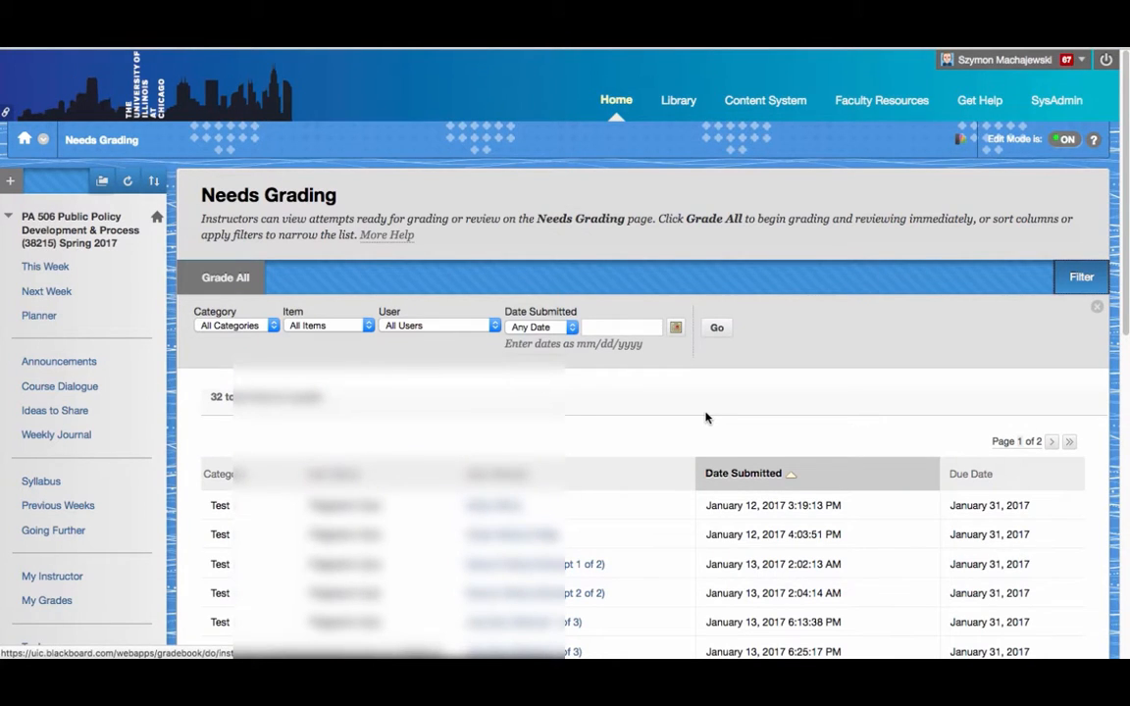
scroll(706, 419, "down", 3)
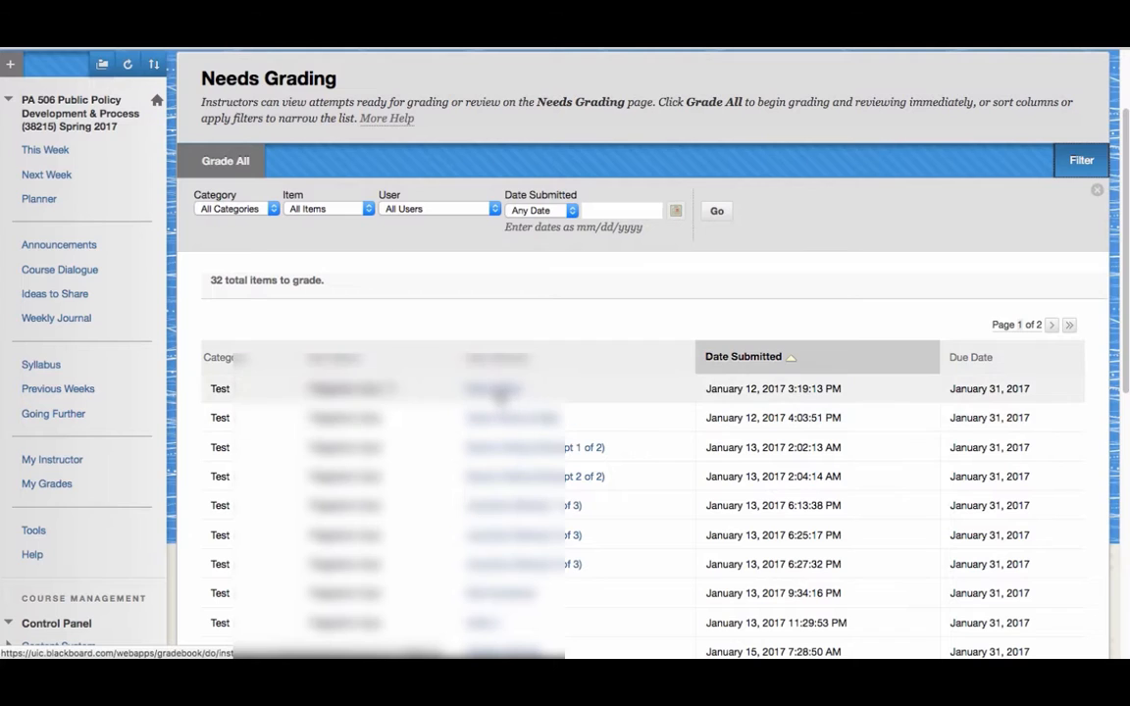
left_click(500, 390)
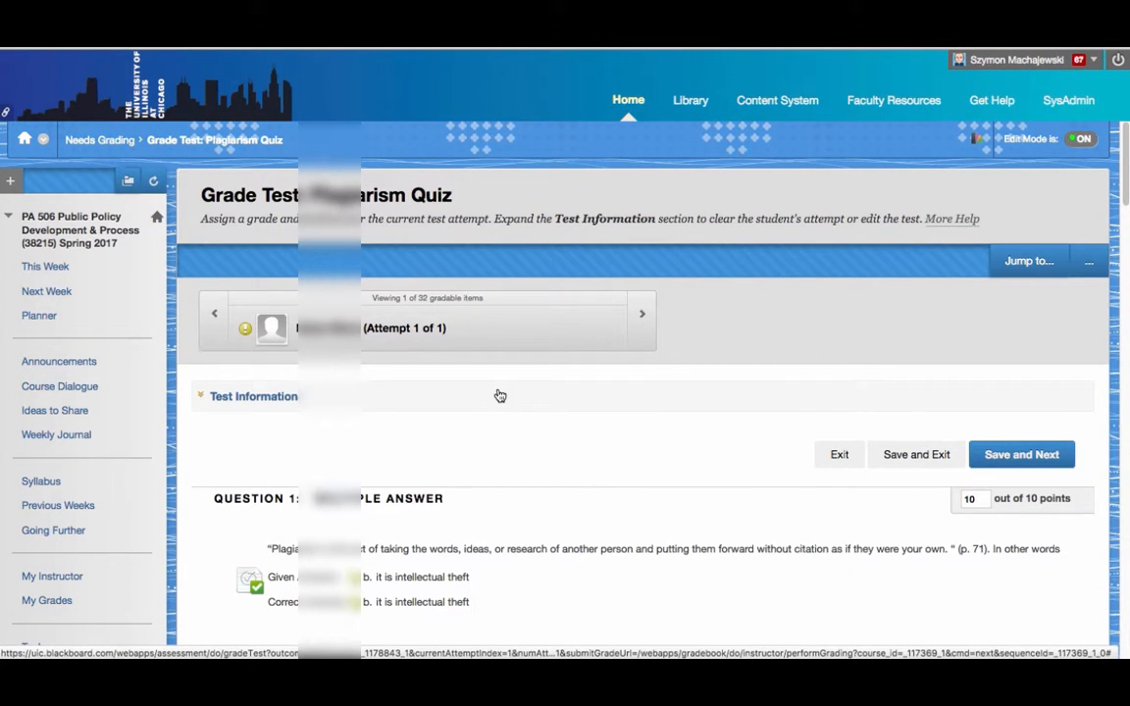
scroll(500, 395, "down", 5)
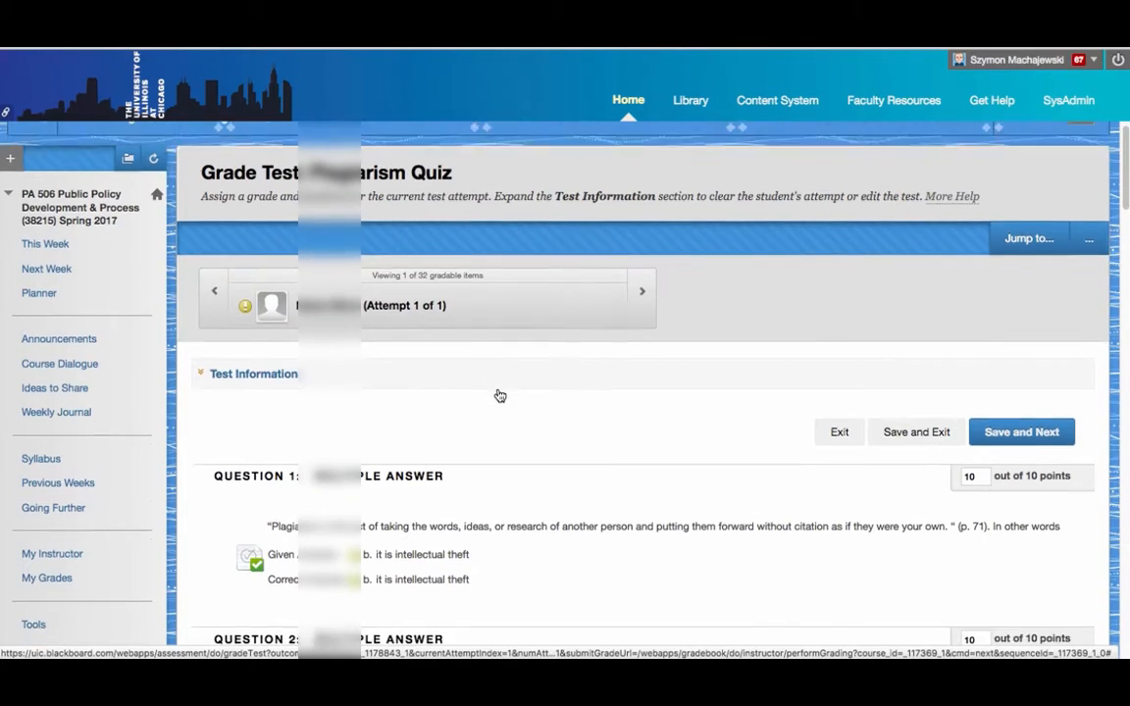
scroll(500, 396, "down", 20)
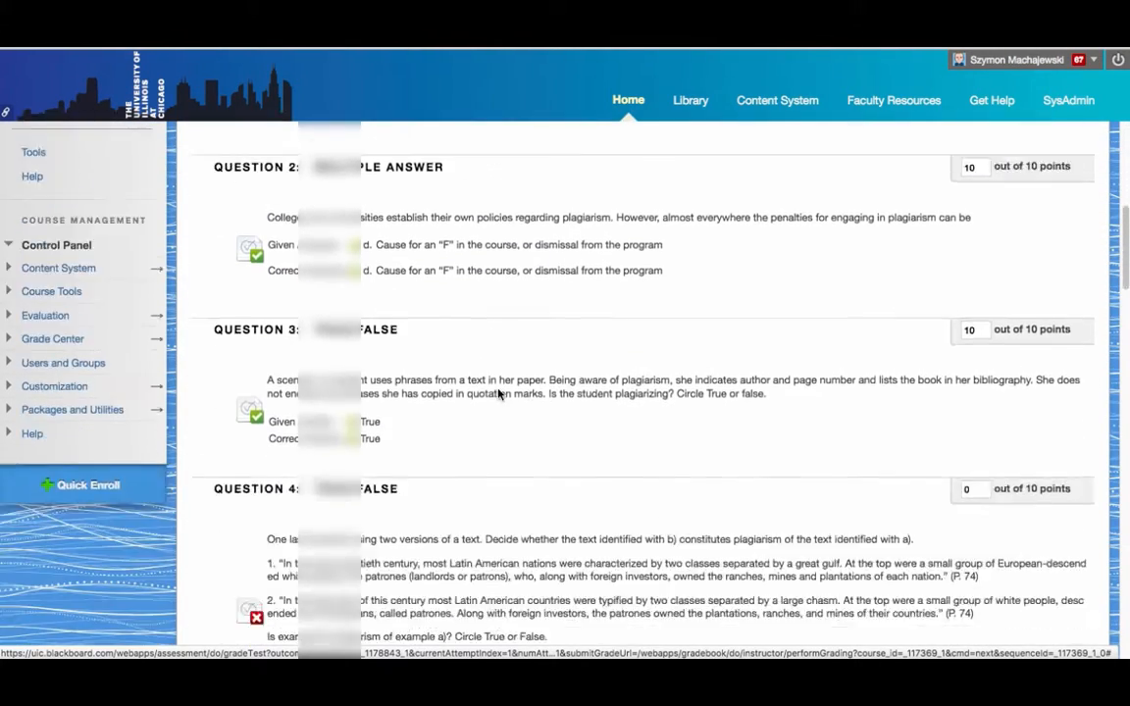
scroll(498, 393, "down", 3)
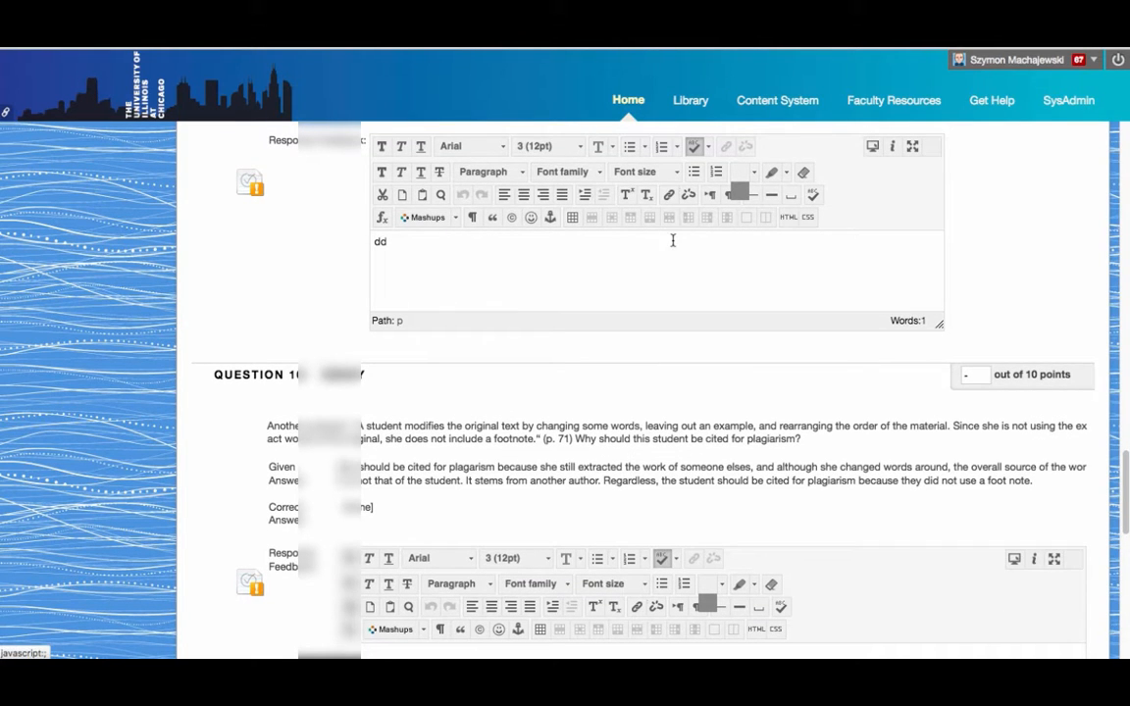
scroll(671, 243, "up", 3)
scroll(671, 247, "up", 1)
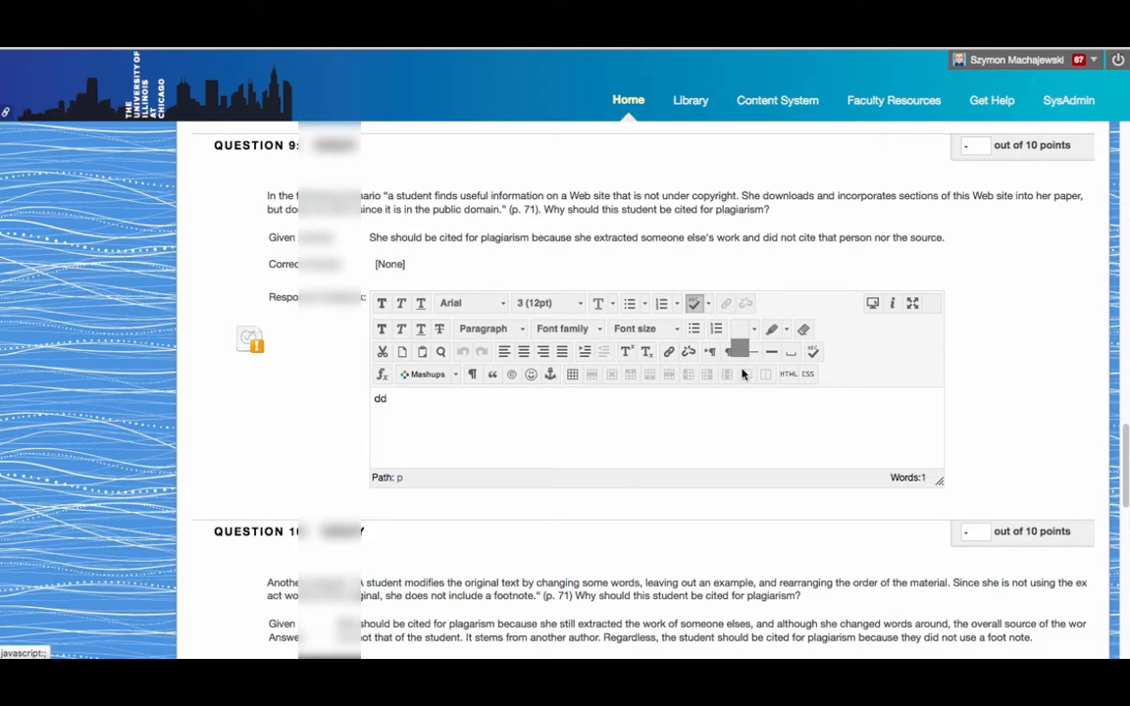
scroll(743, 392, "down", 3)
scroll(743, 407, "down", 1)
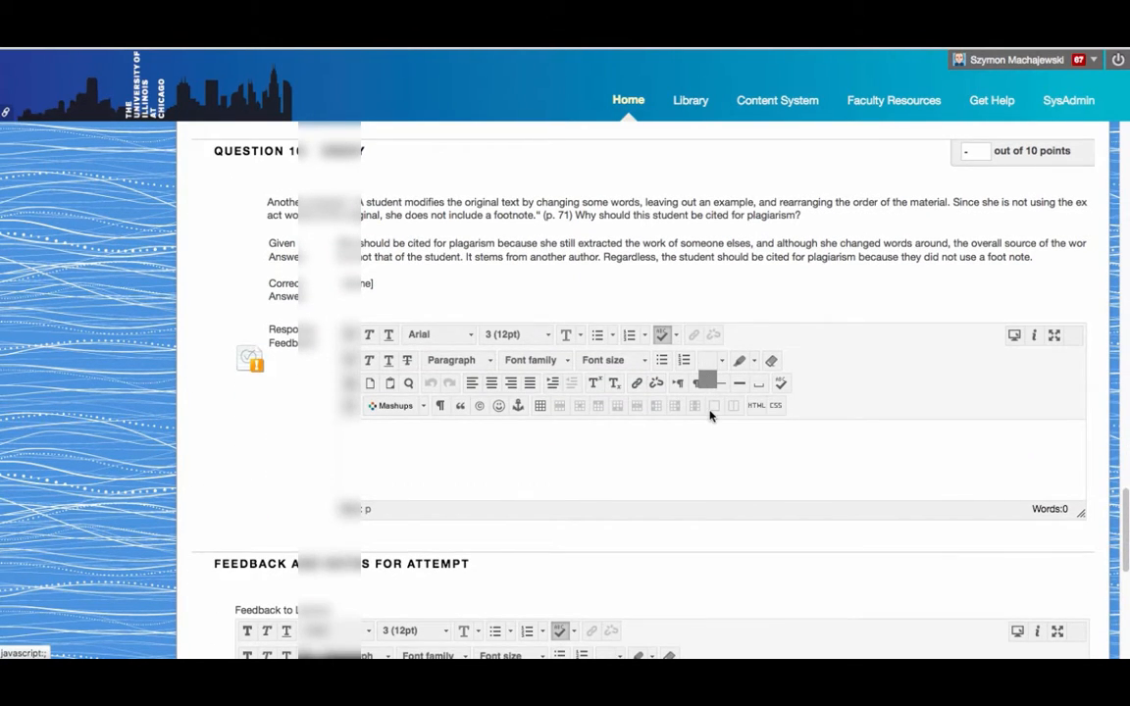
scroll(708, 410, "down", 2)
scroll(710, 417, "down", 3)
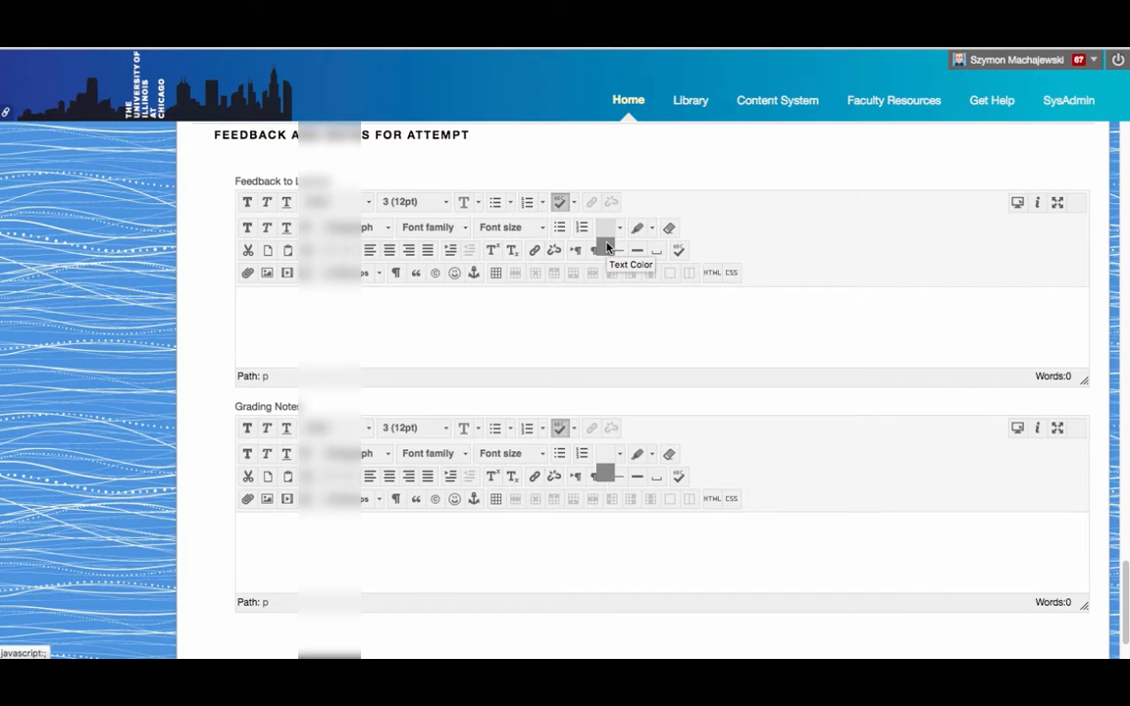
scroll(606, 248, "up", 10)
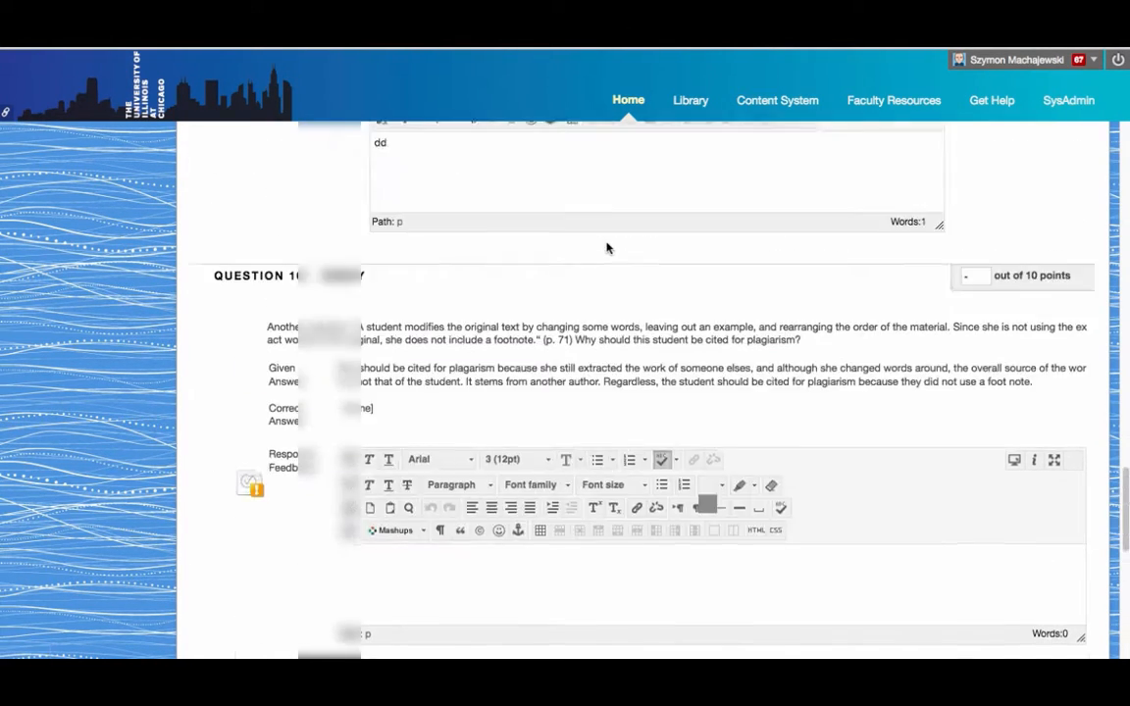
scroll(606, 248, "up", 15)
scroll(606, 248, "down", 5)
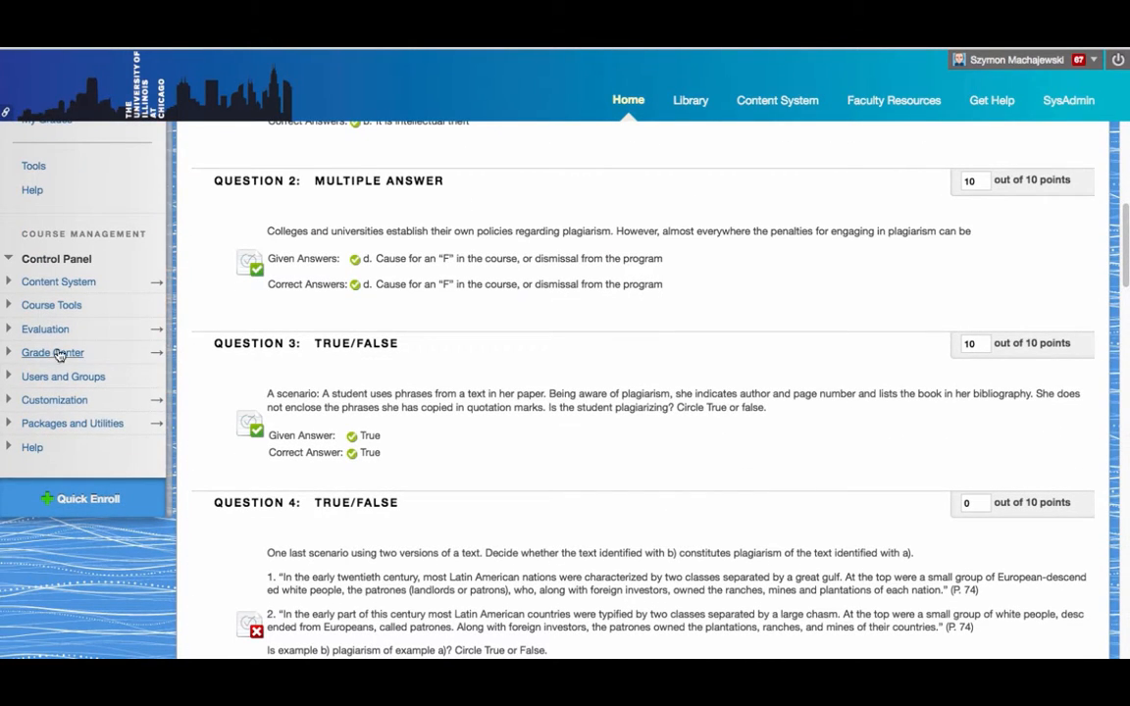
left_click(45, 355)
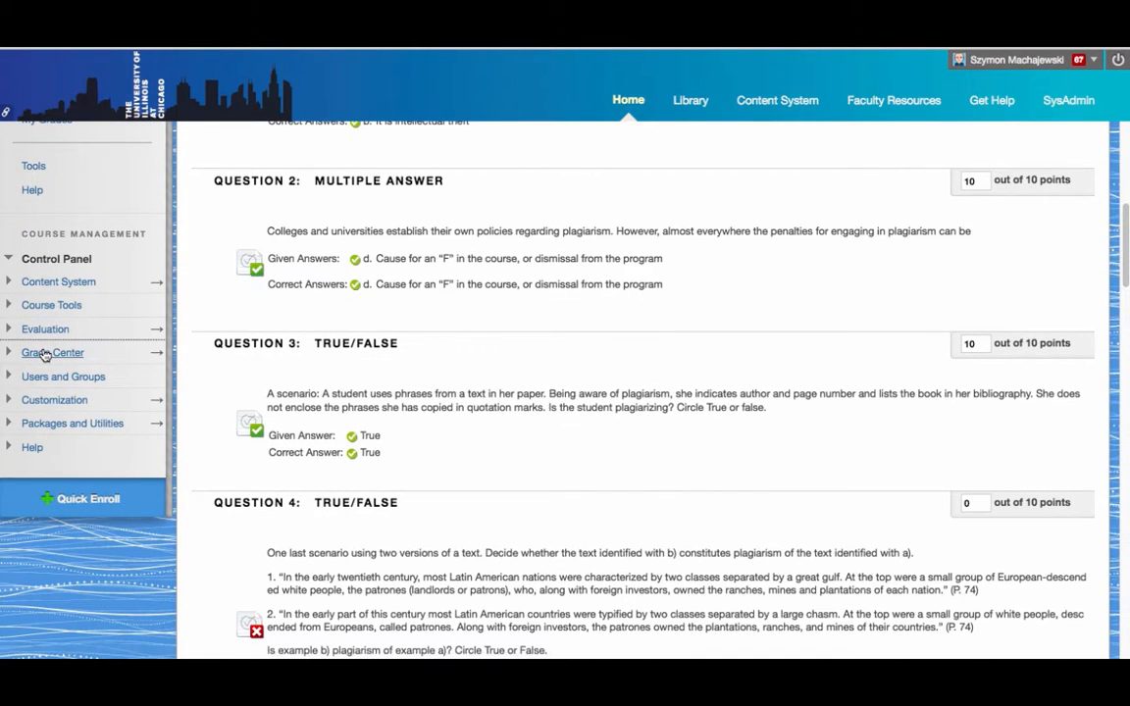
left_click(156, 355)
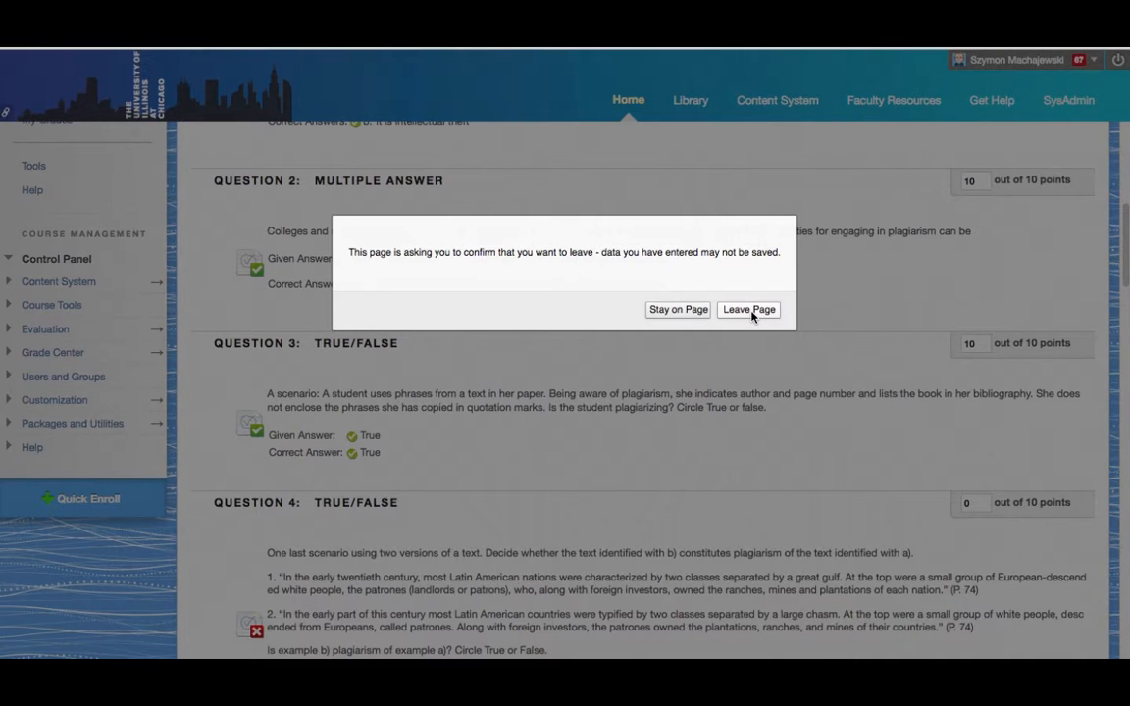
left_click(676, 309)
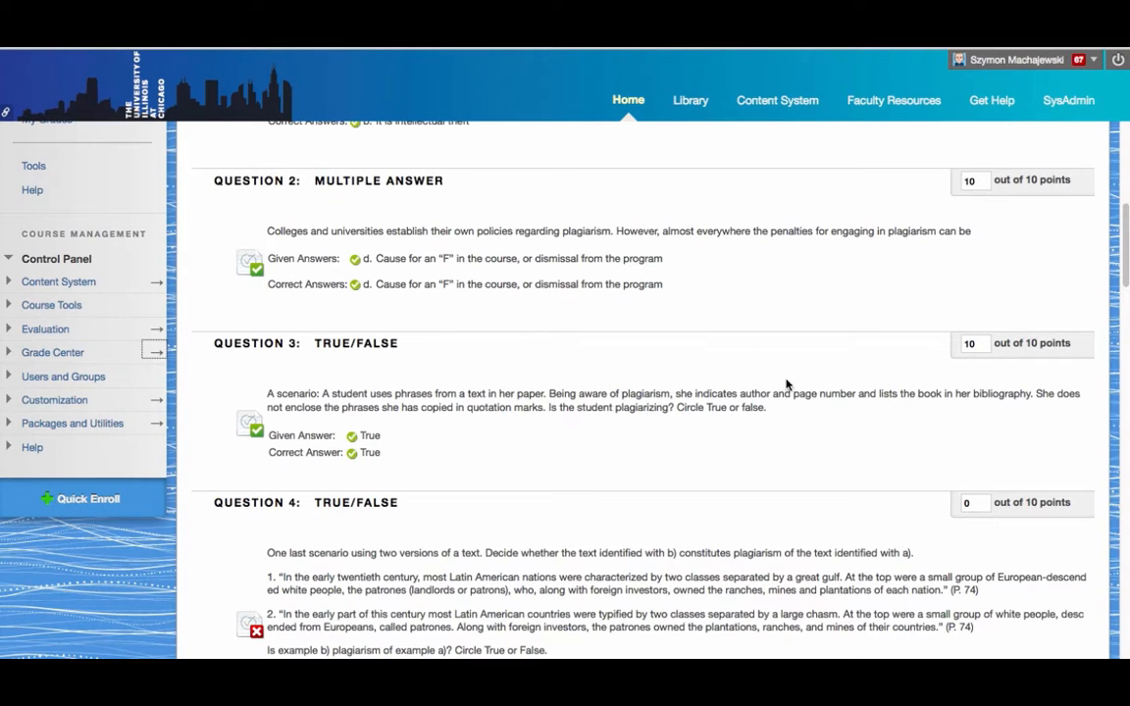
scroll(745, 363, "down", 3)
scroll(785, 385, "down", 2)
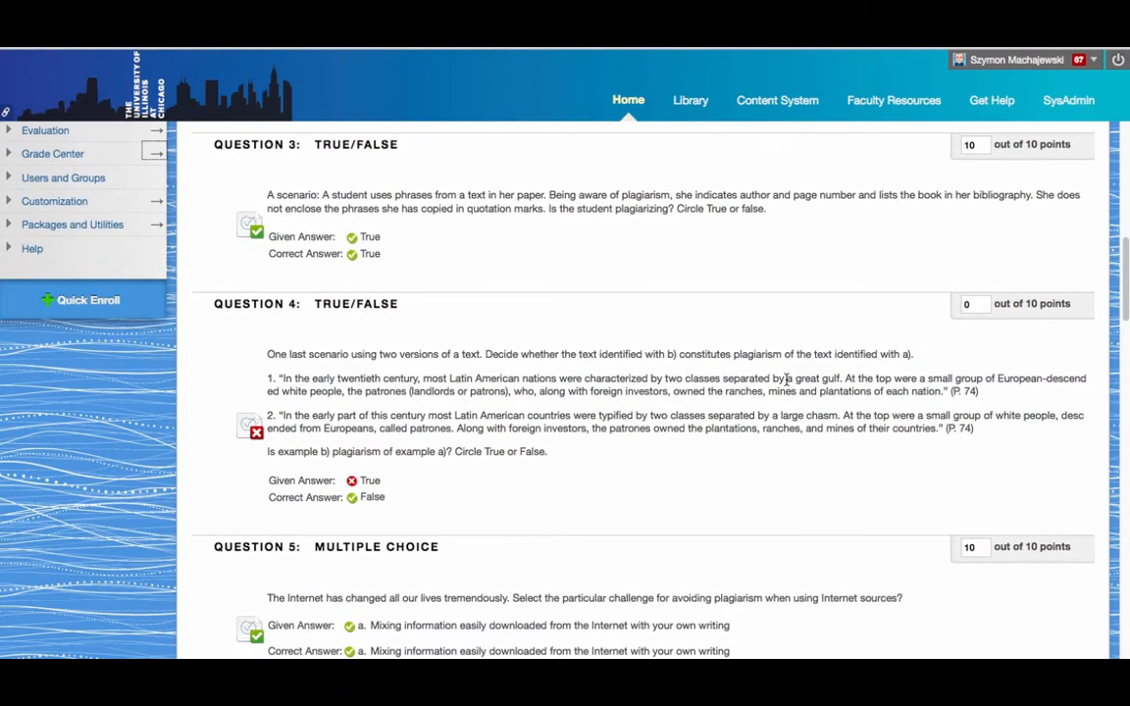
scroll(785, 380, "down", 12)
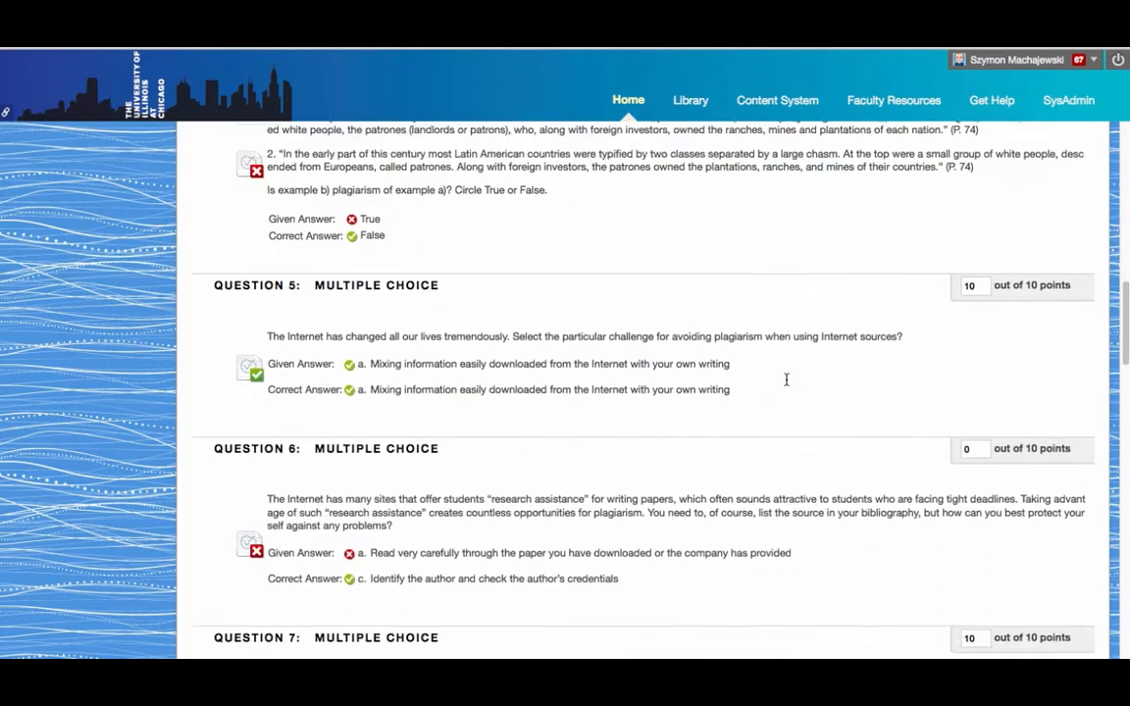
scroll(786, 385, "down", 15)
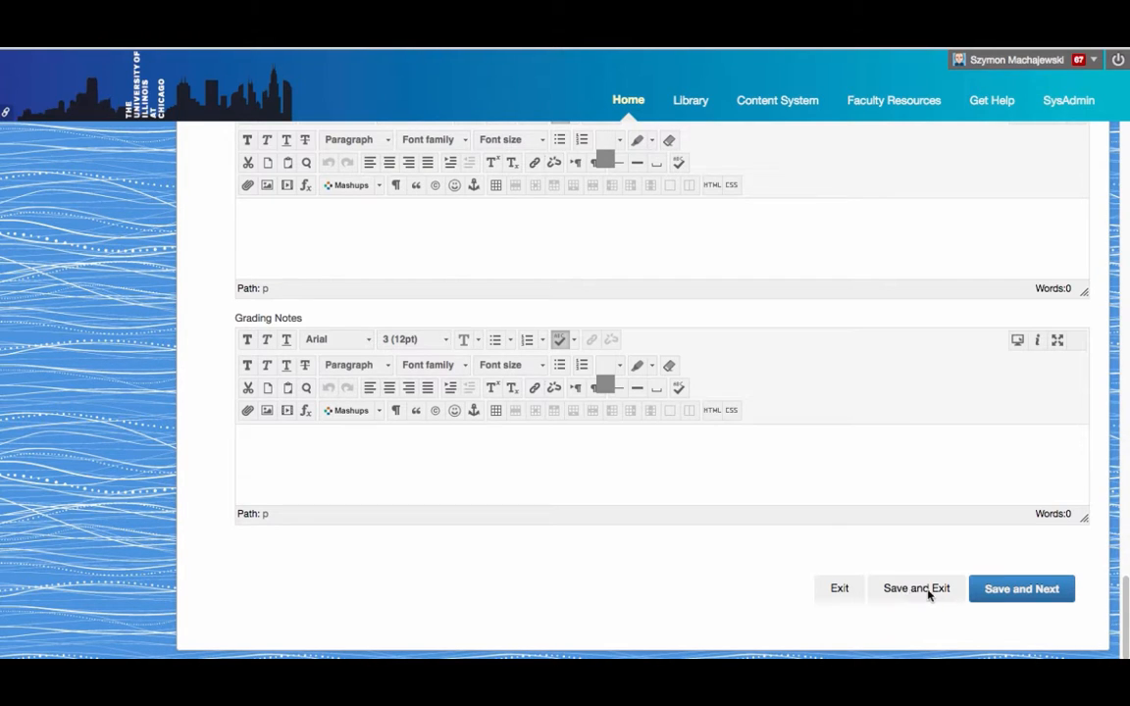
left_click(1038, 591)
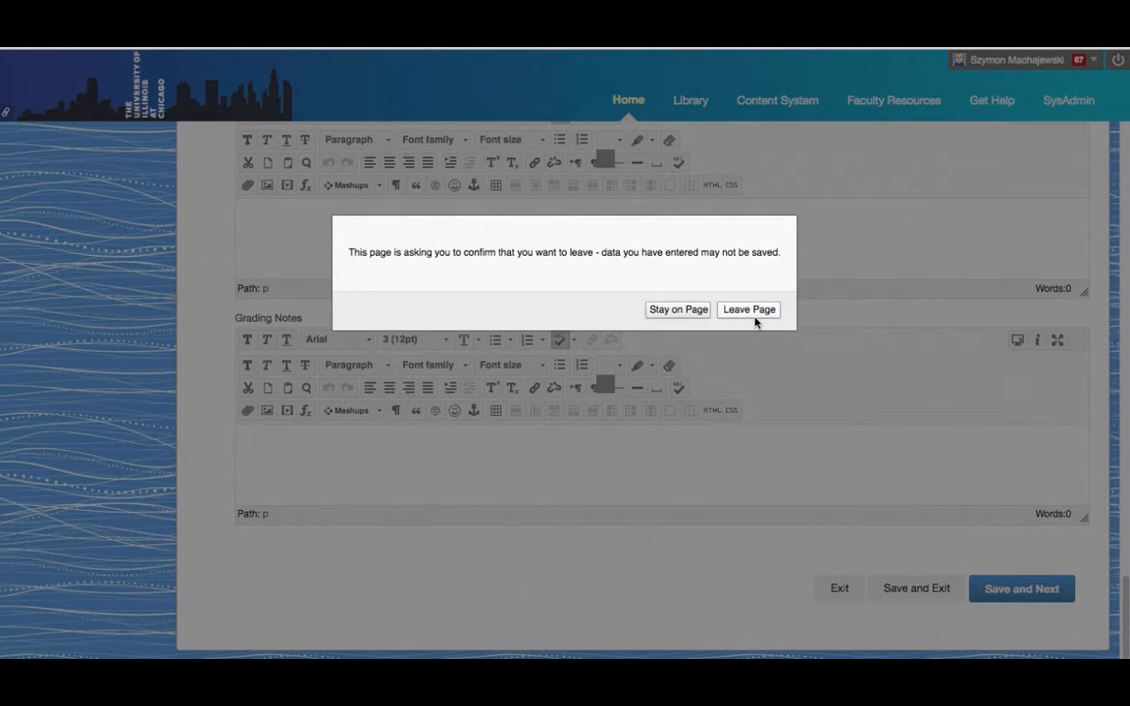
left_click(675, 308)
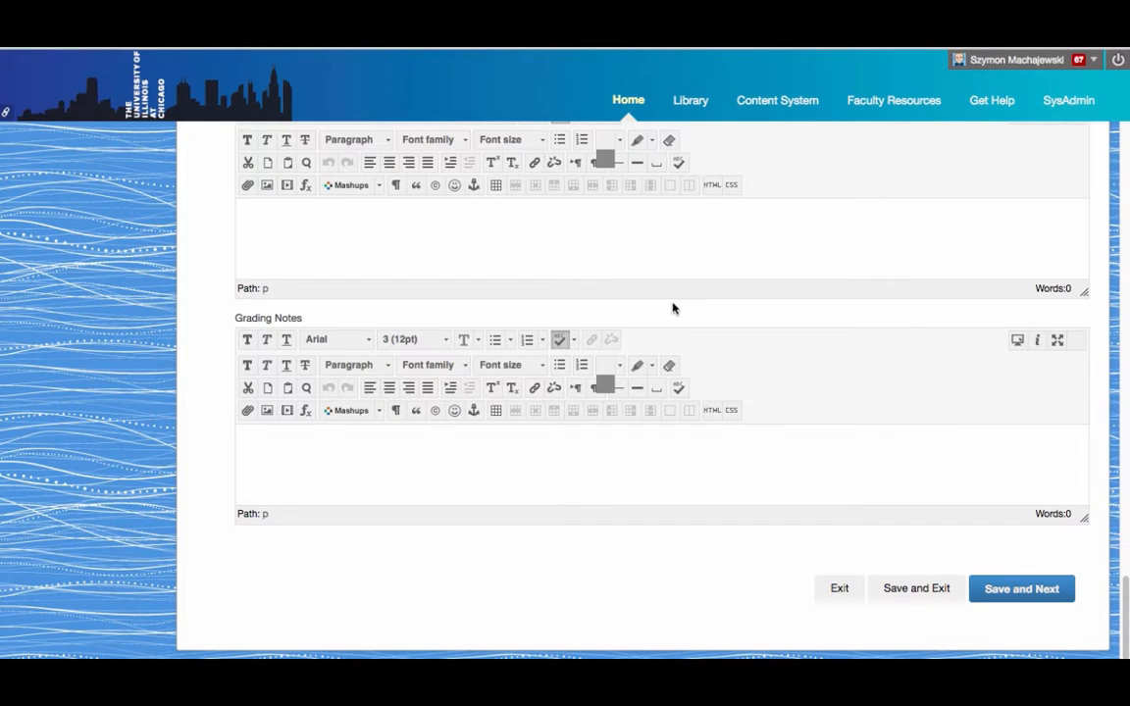
Open the first of the 20 remaining Plagiarism Quiz attempts from Needs Grading
scroll(673, 307, "up", 1)
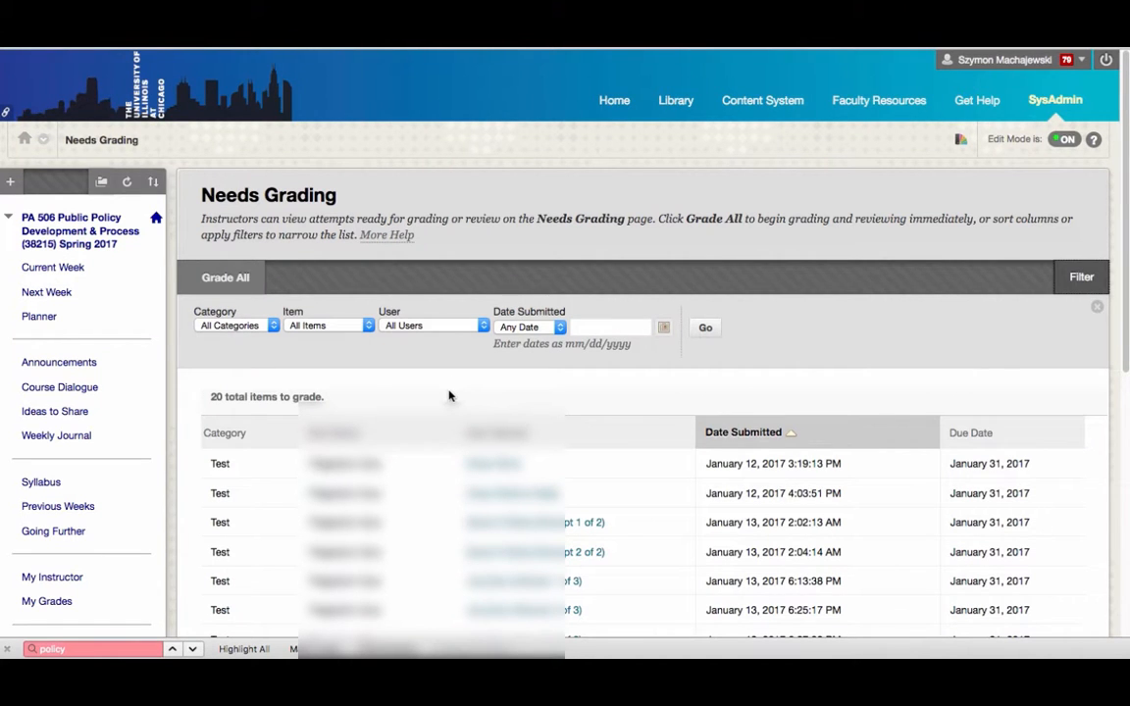
scroll(449, 395, "down", 2)
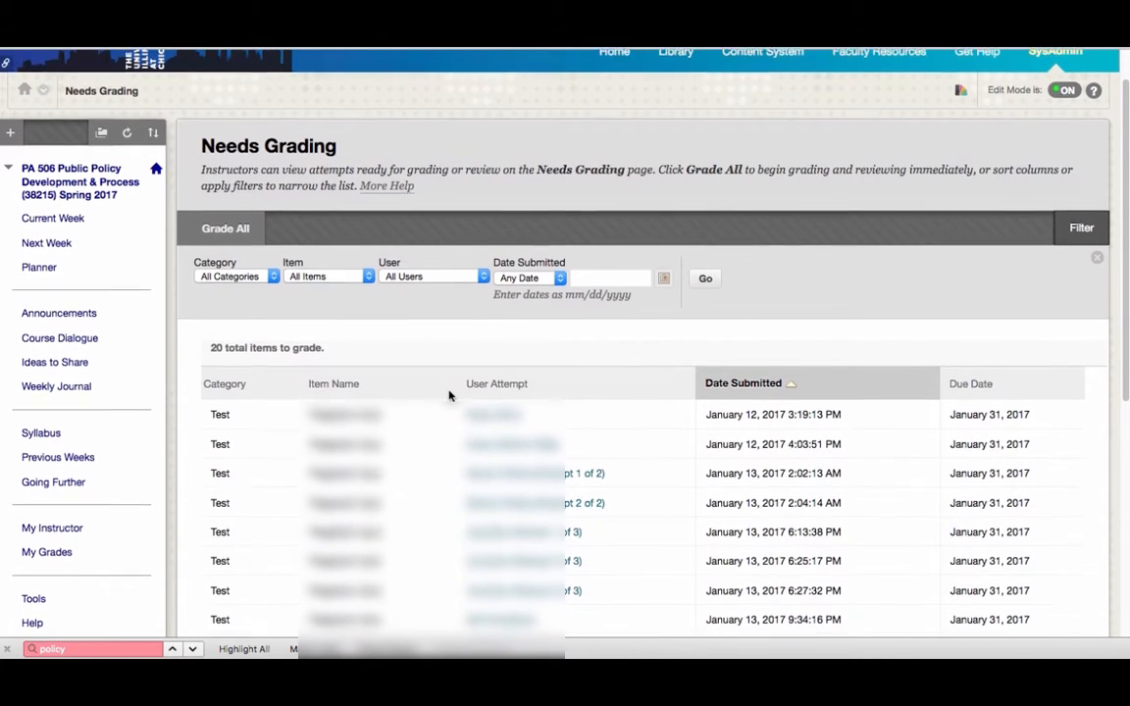
left_click(498, 412)
scroll(499, 420, "up", 2)
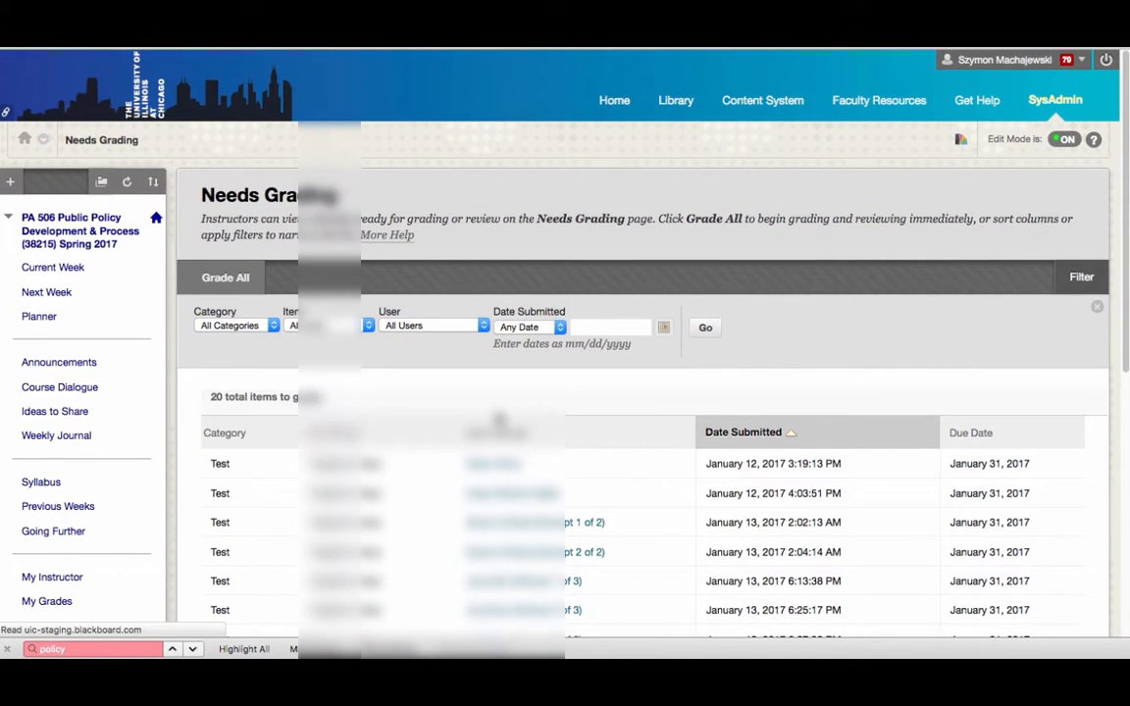
scroll(745, 411, "down", 2)
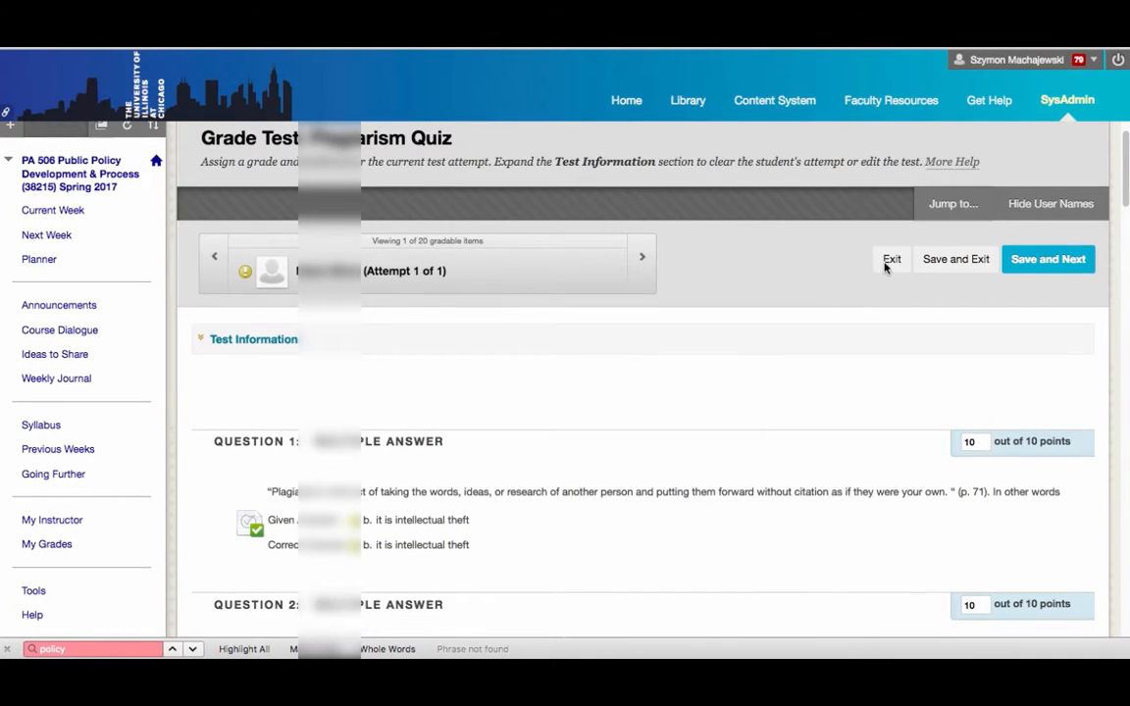
Exit the attempt without saving, then reopen the first submitted attempt from Needs Grading
scroll(887, 263, "down", 20)
scroll(887, 267, "down", 5)
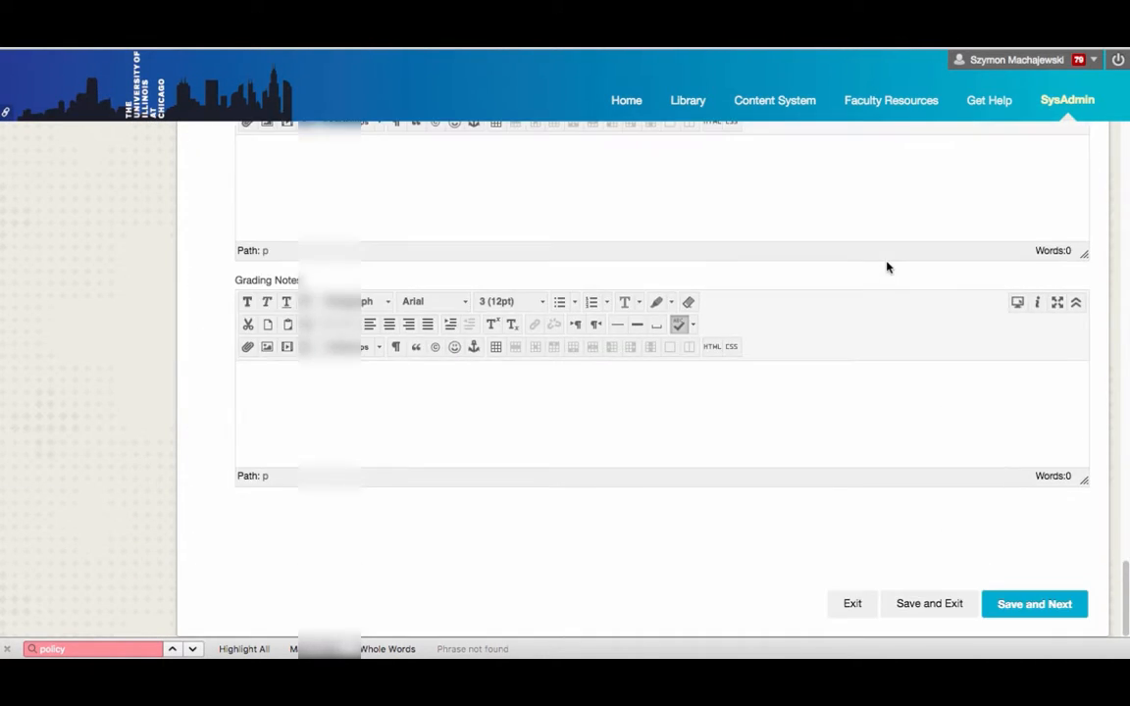
left_click(852, 604)
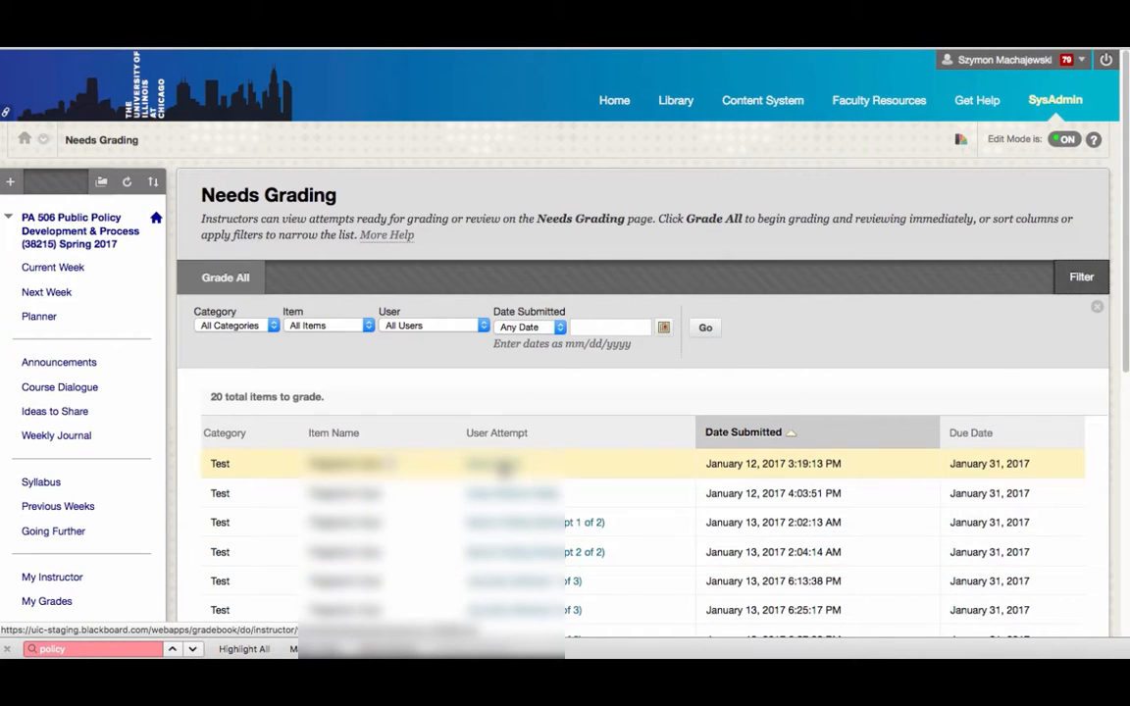
left_click(495, 463)
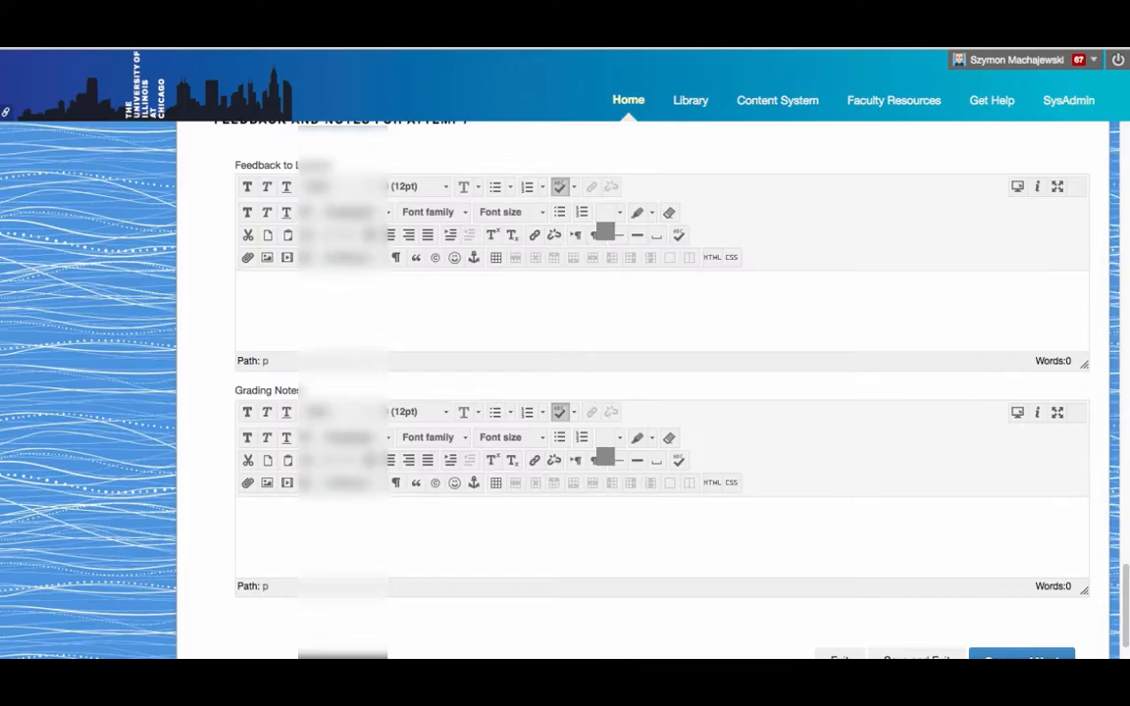
scroll(784, 256, "up", 3)
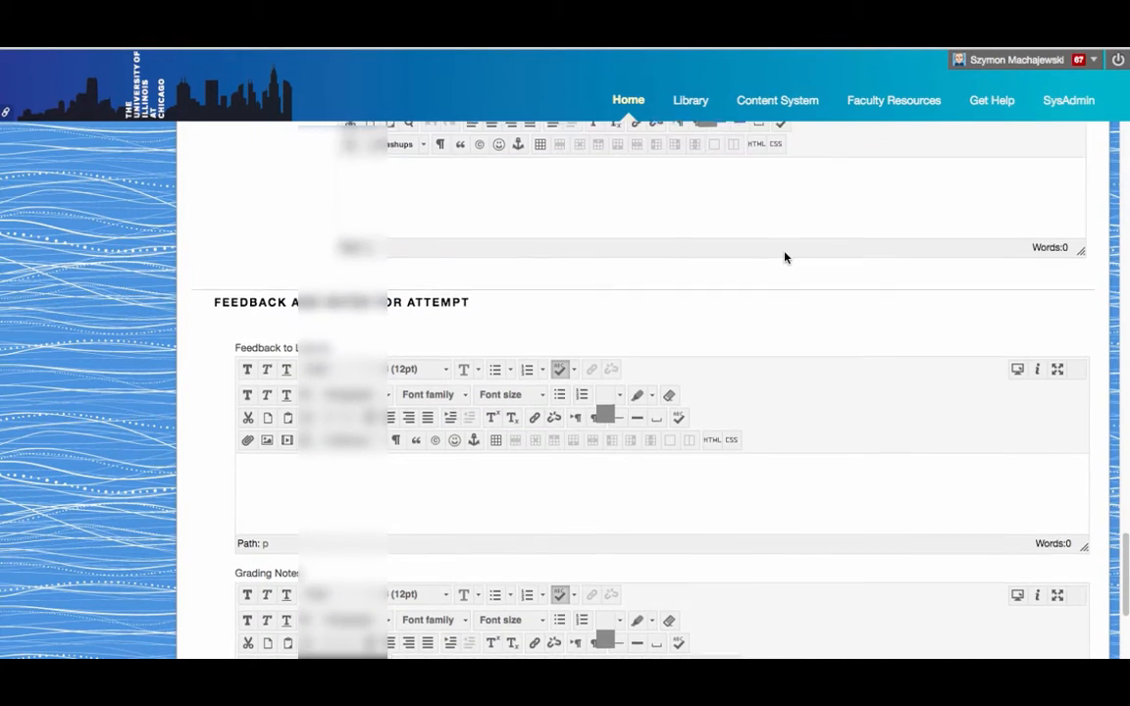
scroll(784, 257, "up", 20)
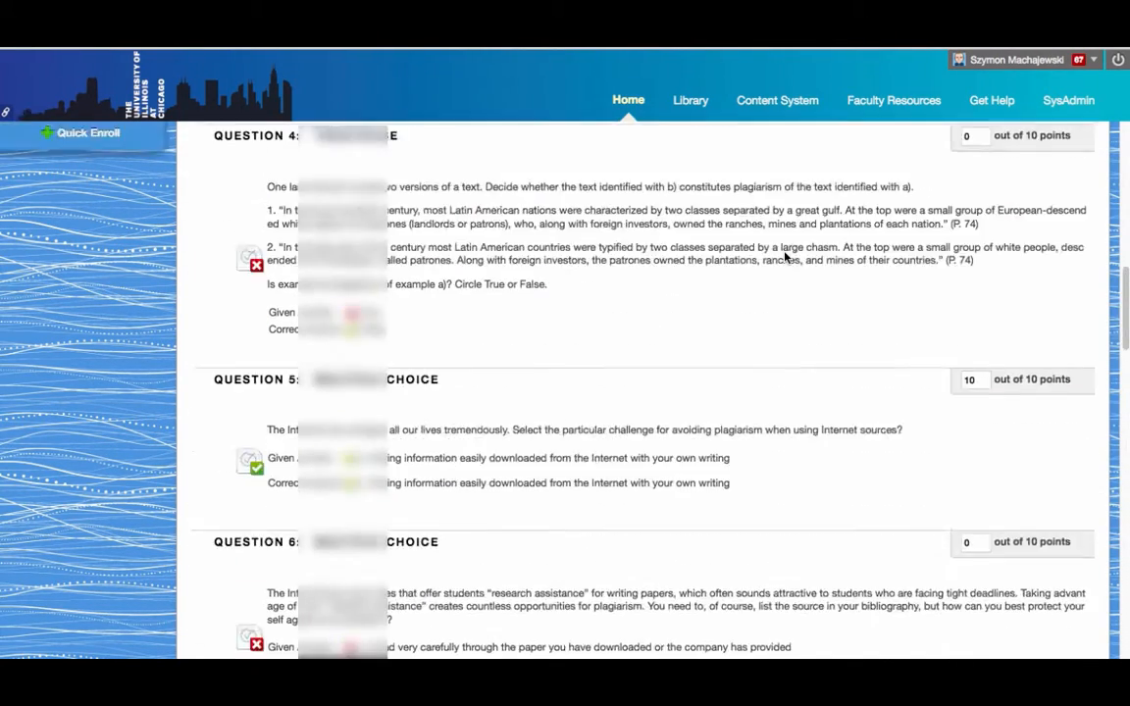
scroll(784, 257, "up", 6)
scroll(784, 257, "down", 10)
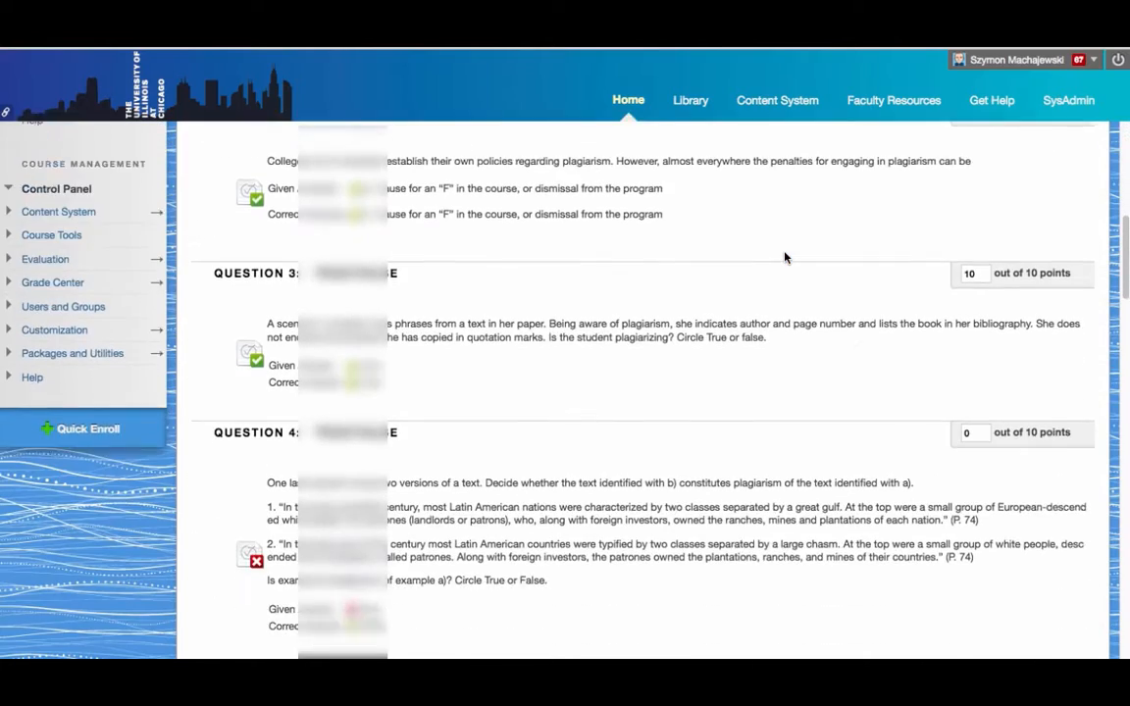
scroll(785, 257, "down", 13)
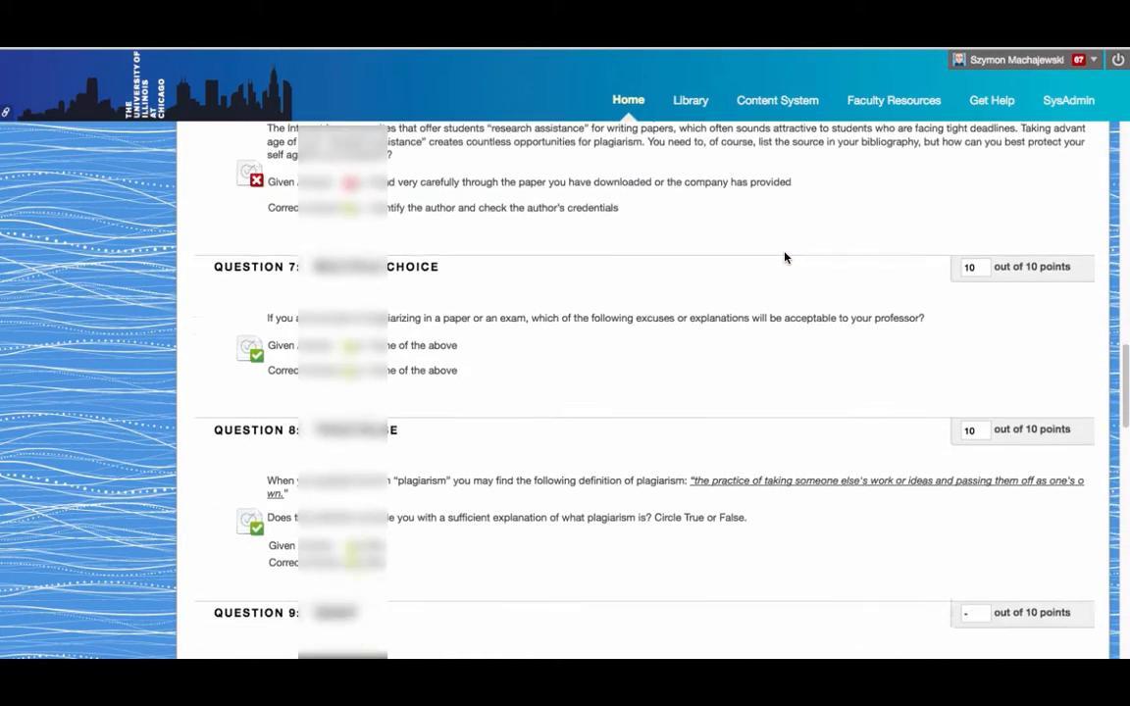
scroll(784, 257, "down", 2)
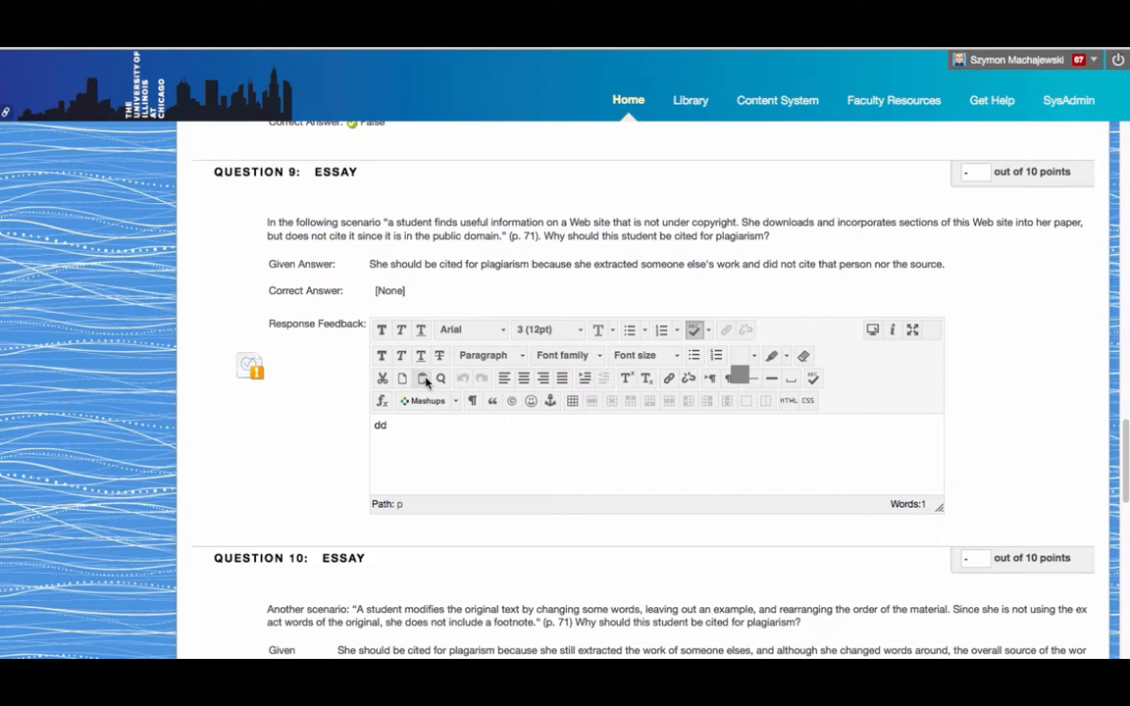
Replace Question 9's stray 'dd' feedback with 'Great answer!' and score it 1 point
double_click(395, 426)
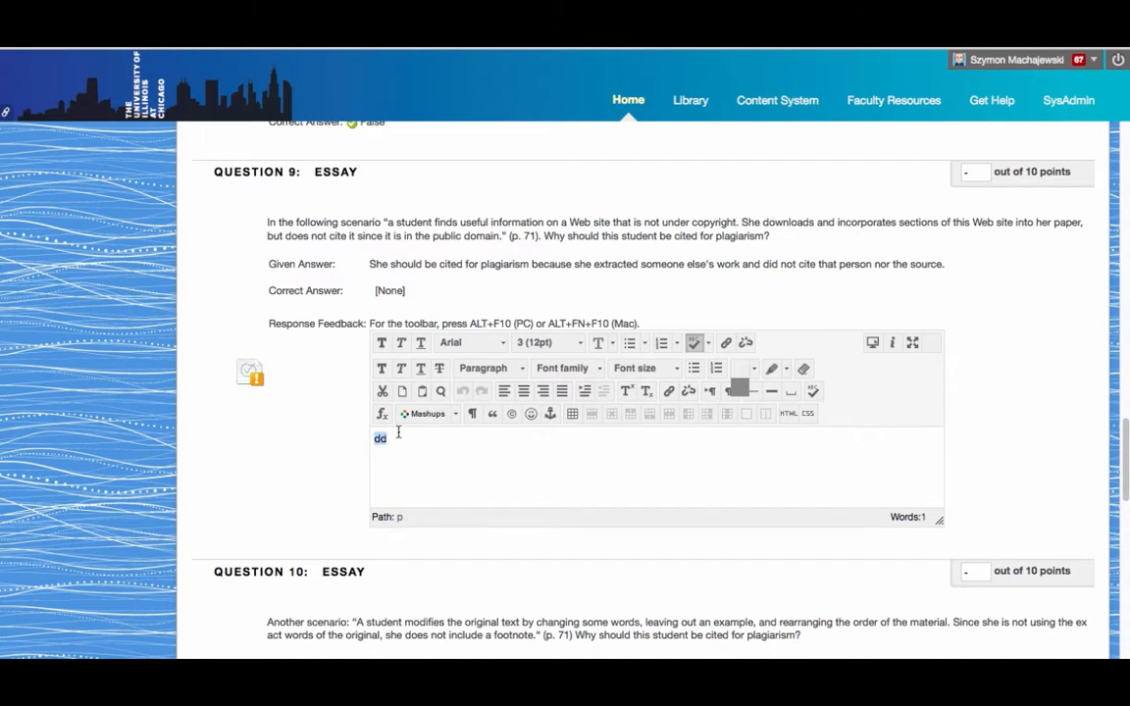
key("BackSpace")
type("Great answer")
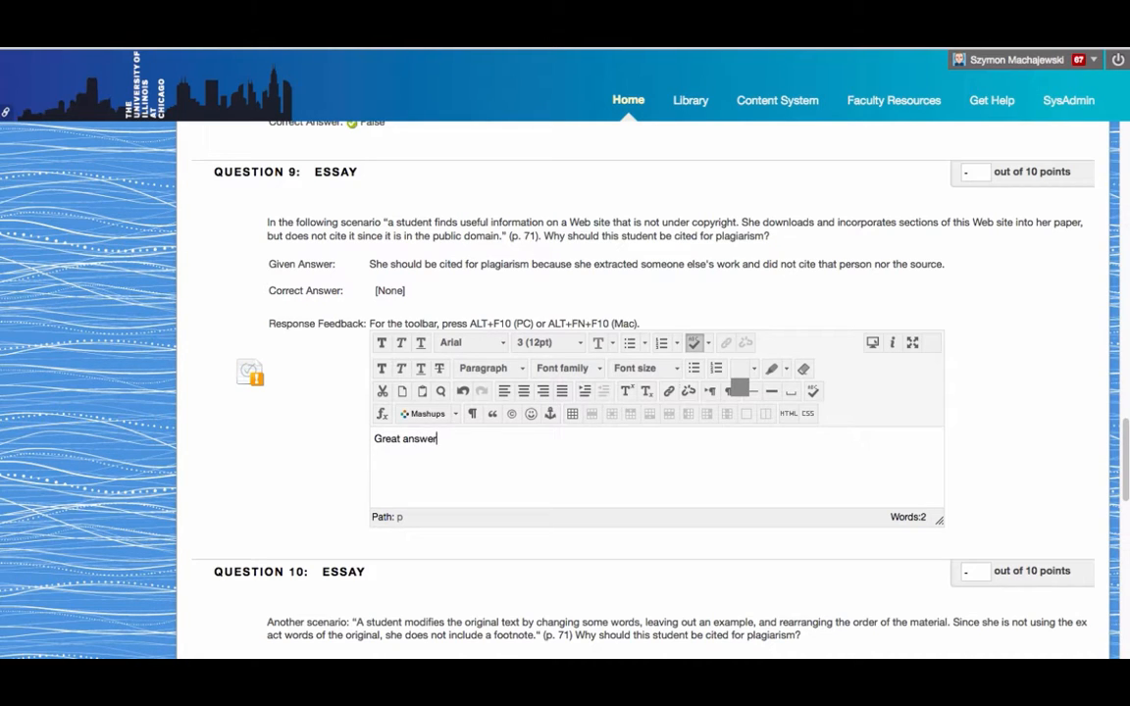
type("!")
left_click(981, 172)
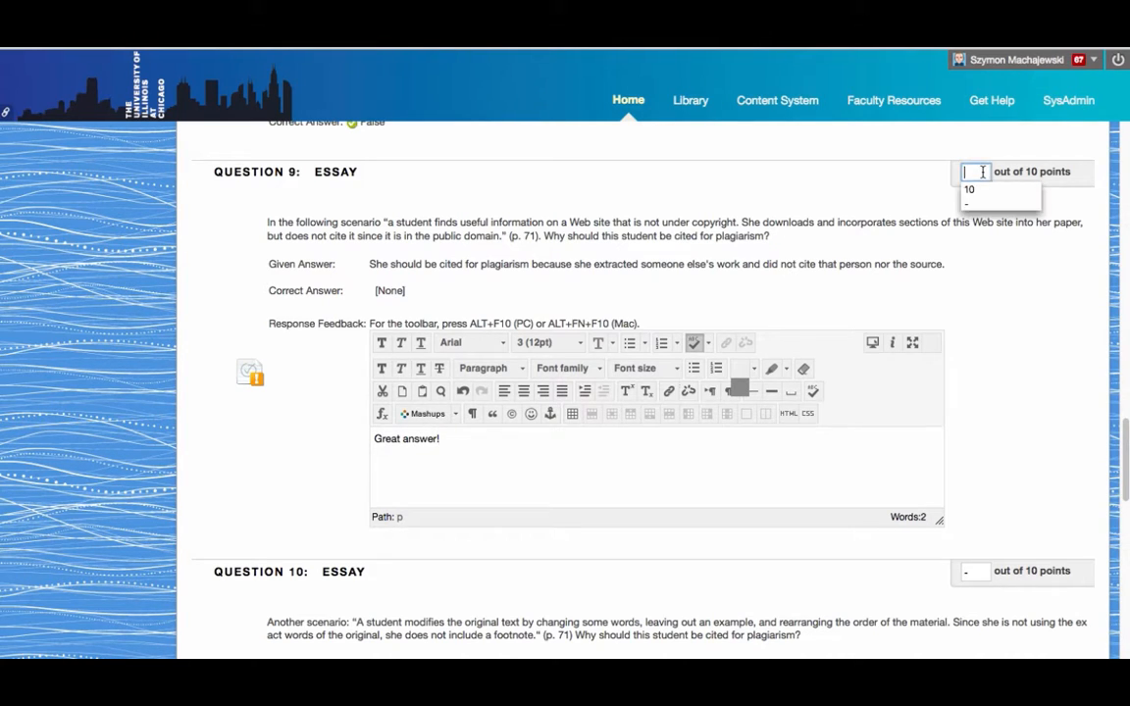
type("1")
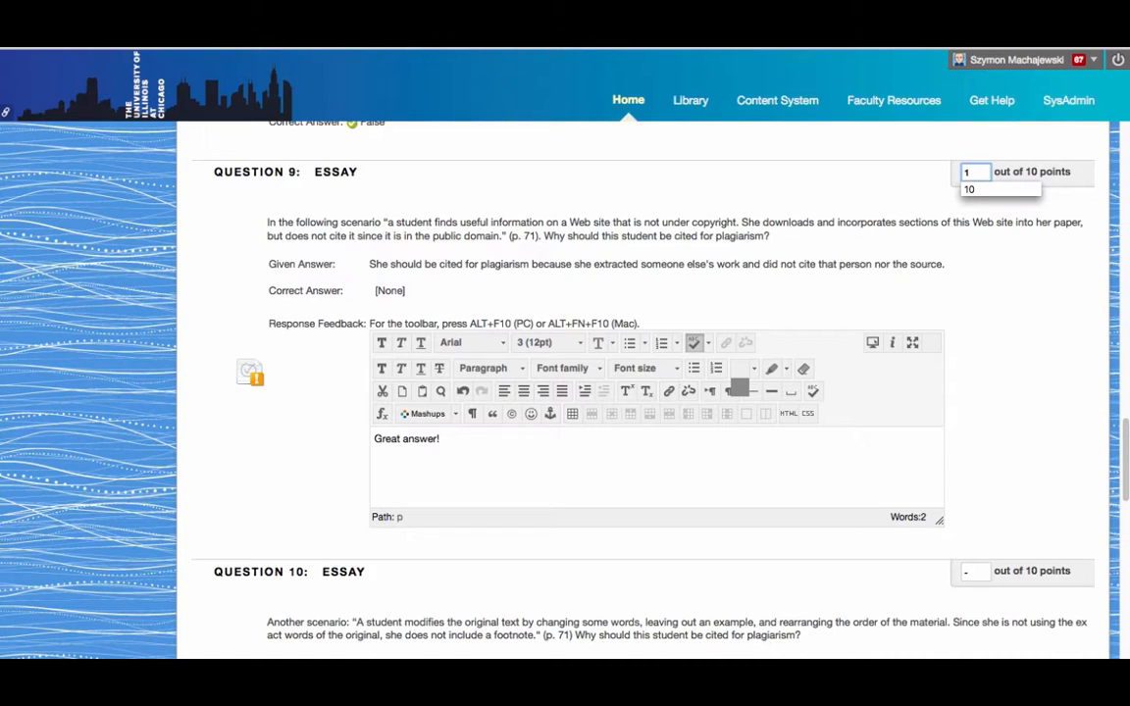
left_click(1027, 276)
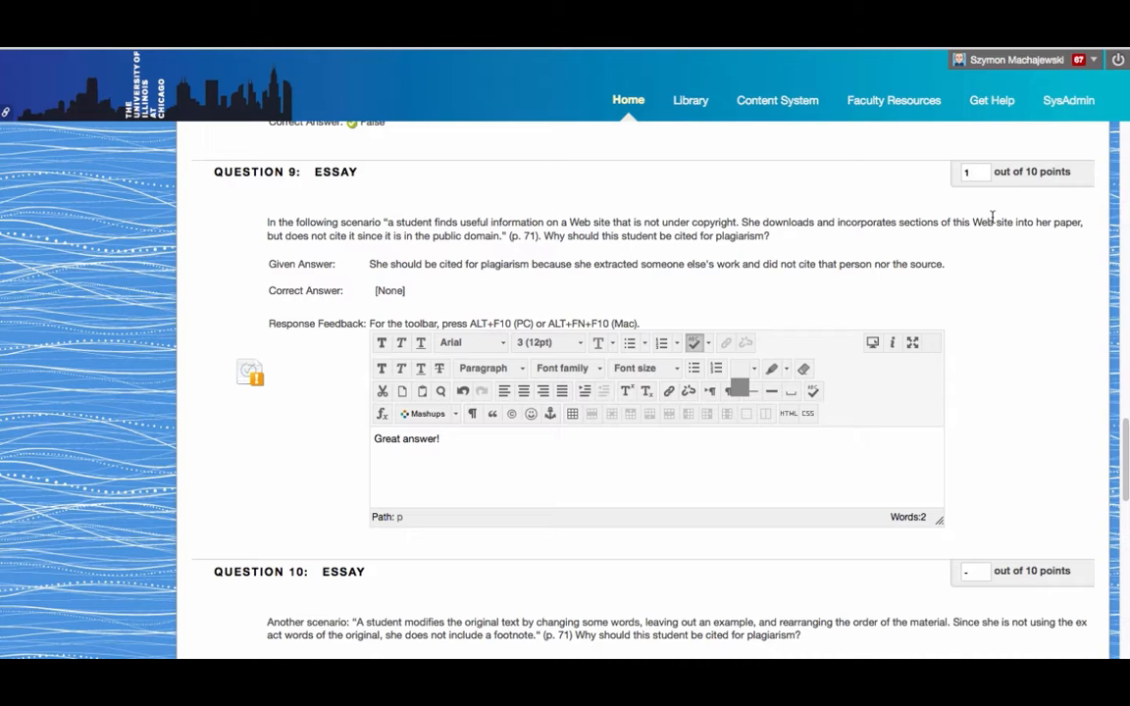
Score the Question 10 essay at 1 point
scroll(1021, 392, "down", 3)
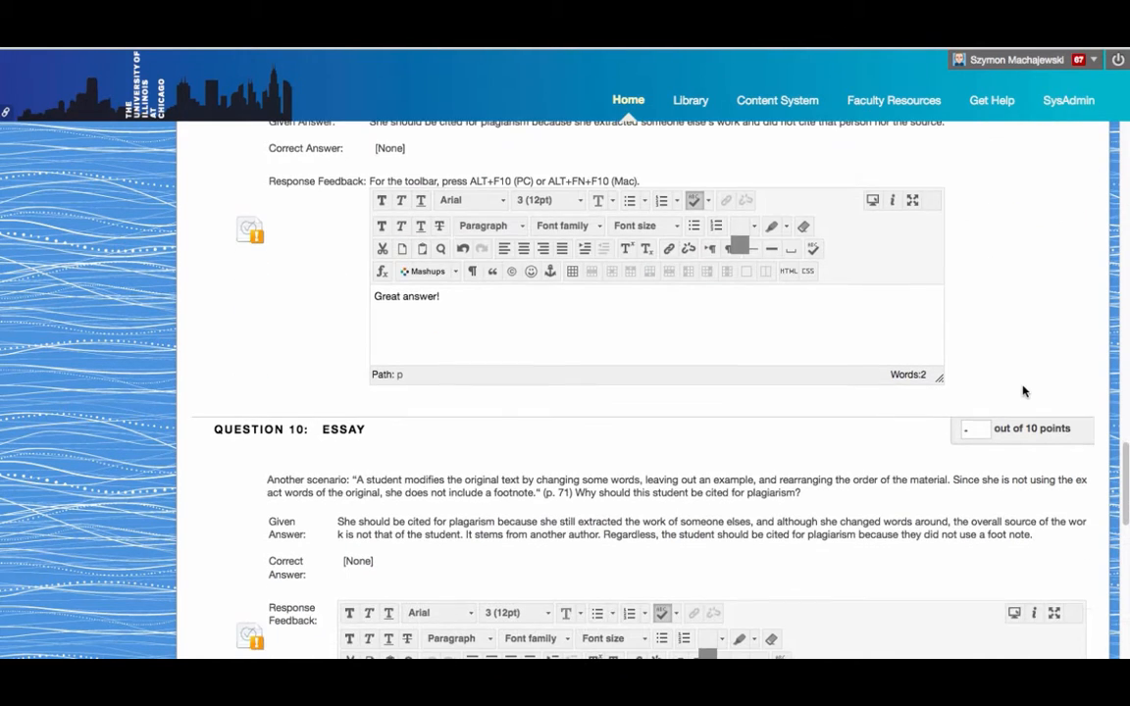
left_click(976, 433)
type("1")
scroll(628, 392, "down", 10)
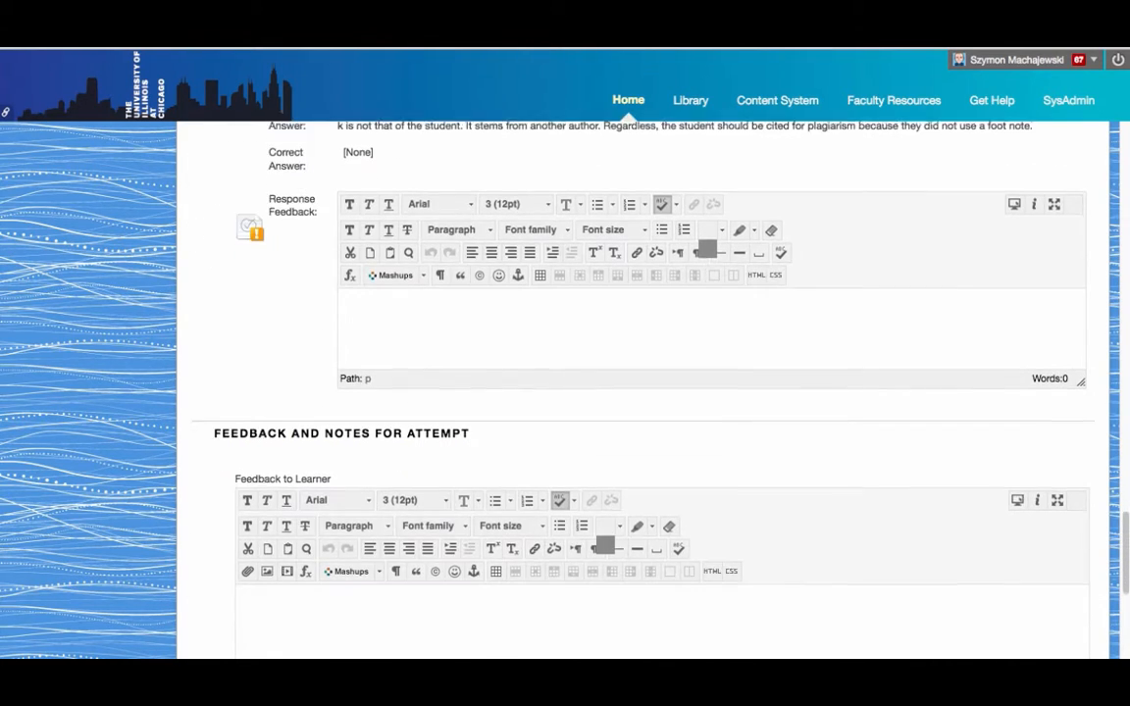
scroll(628, 392, "down", 6)
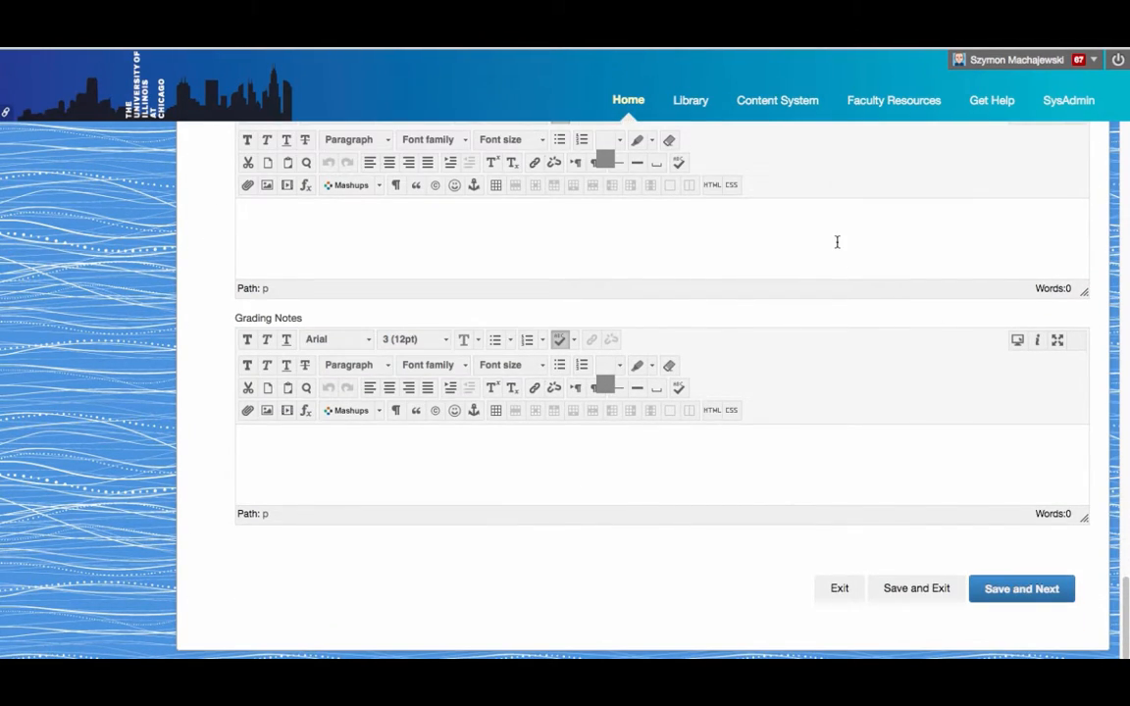
scroll(837, 243, "up", 11)
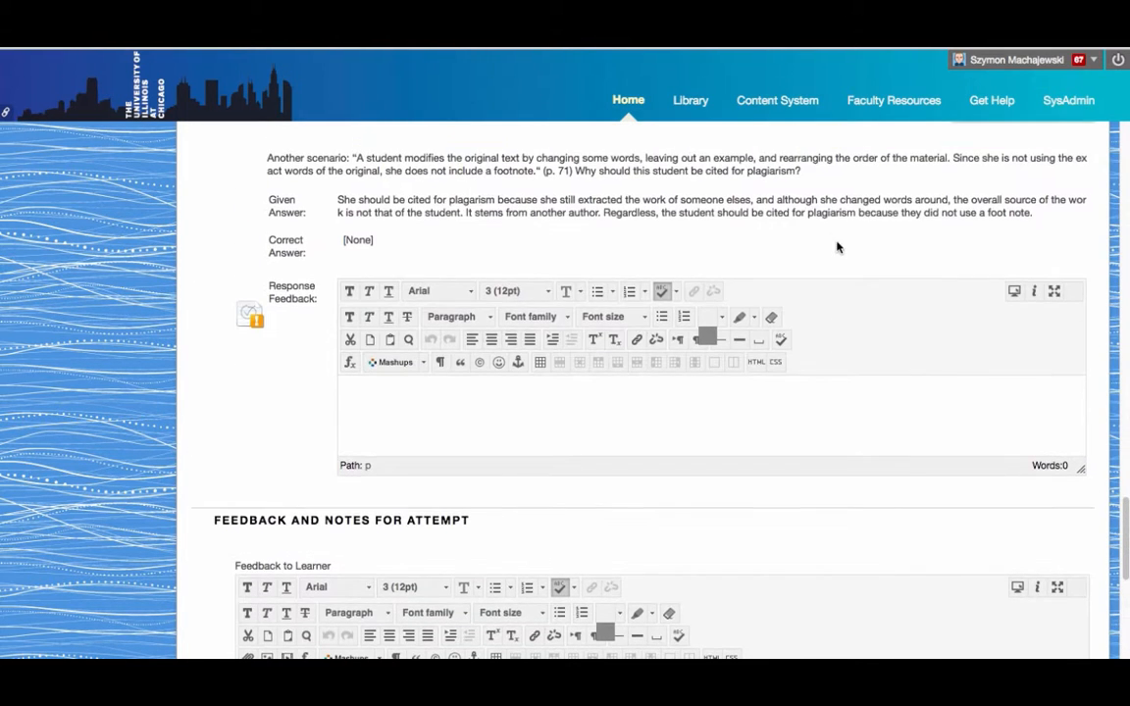
scroll(837, 242, "up", 5)
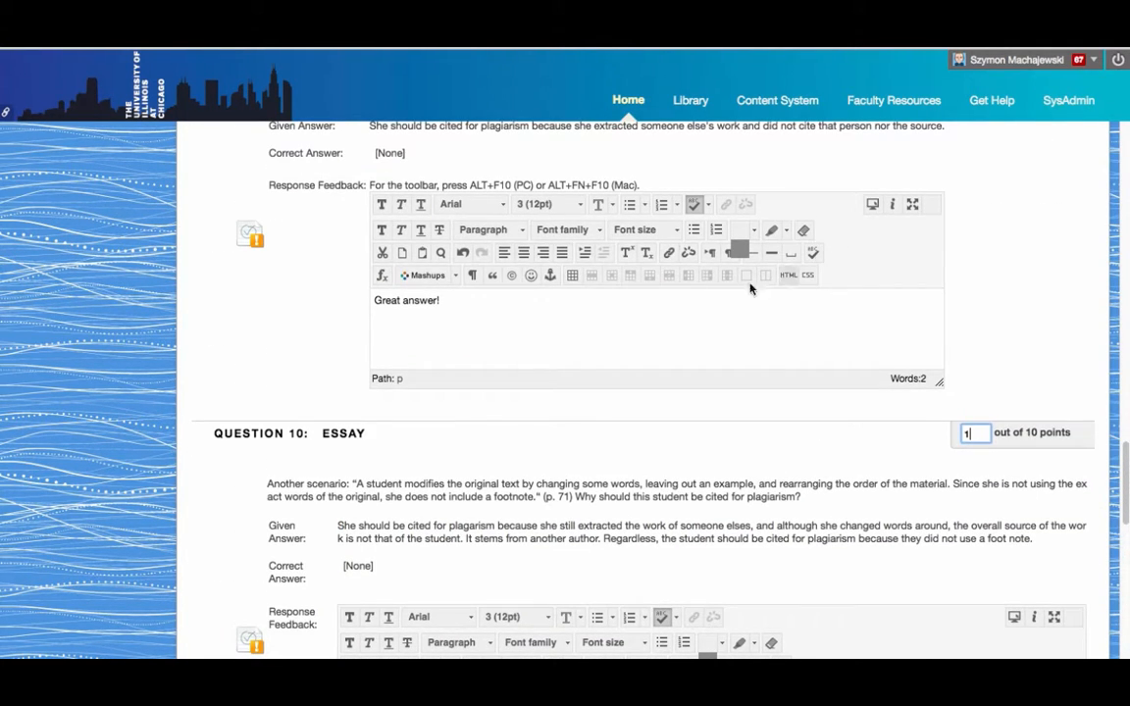
Append 'This is a test!' to Question 9's feedback and begin Question 10's feedback
left_click(696, 320)
type("This")
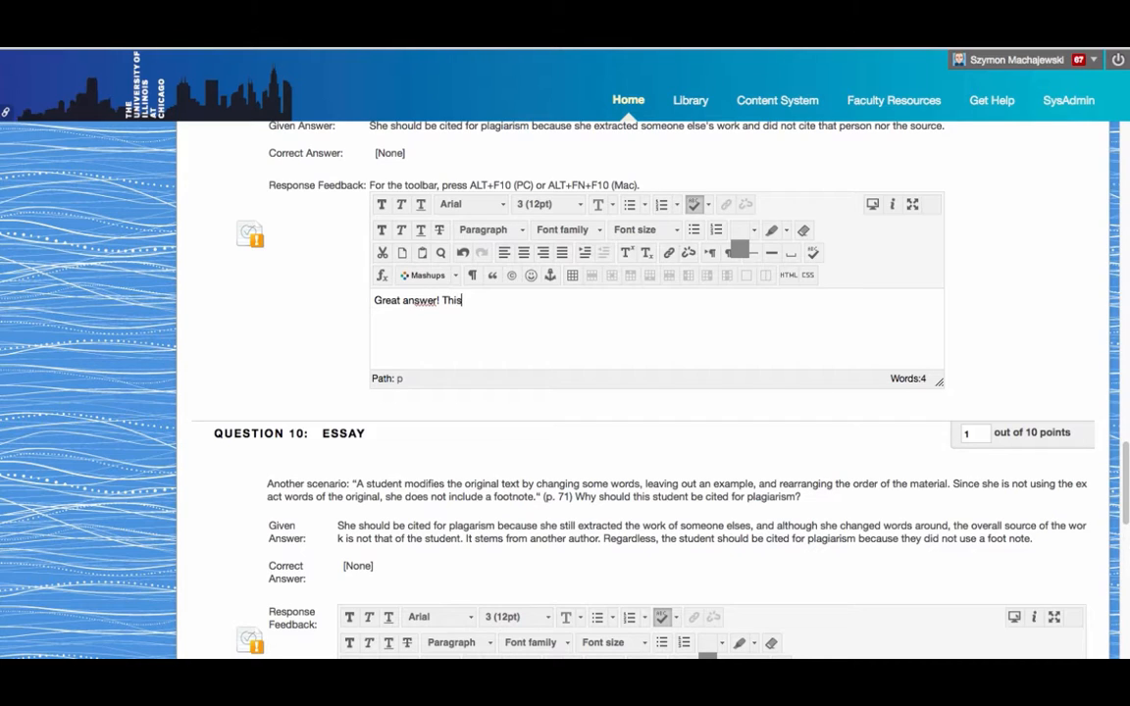
type(" is a test!")
scroll(696, 328, "down", 6)
left_click(687, 414)
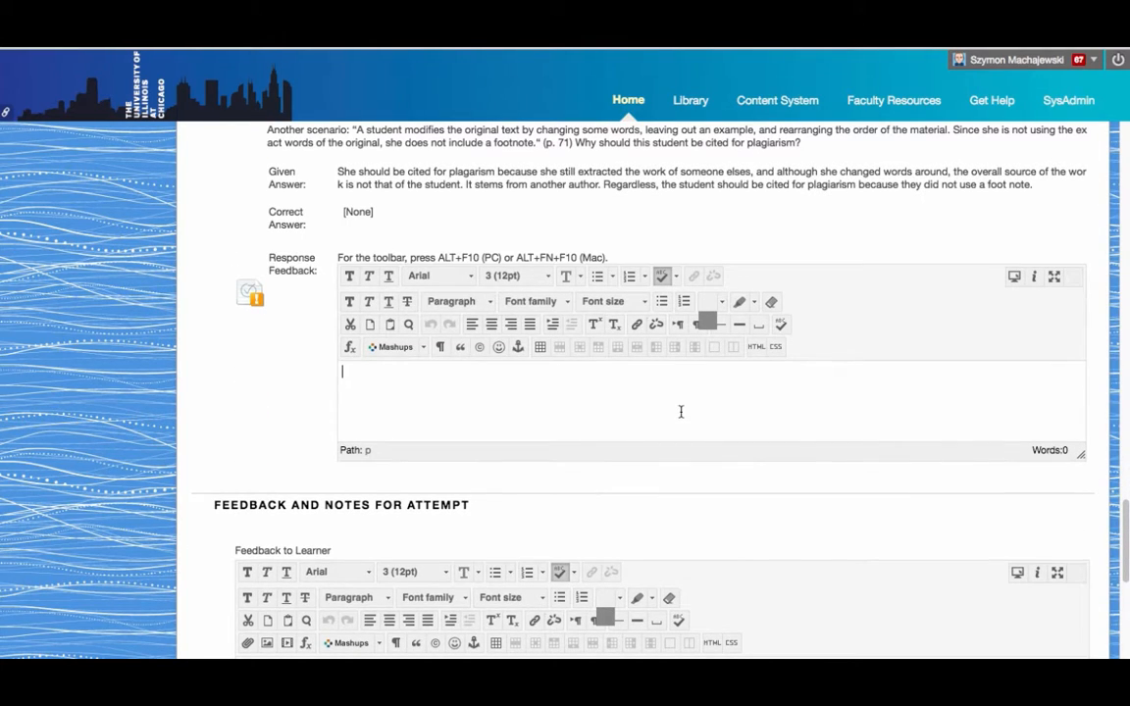
type("This is a test")
scroll(711, 474, "down", 5)
scroll(714, 483, "down", 1)
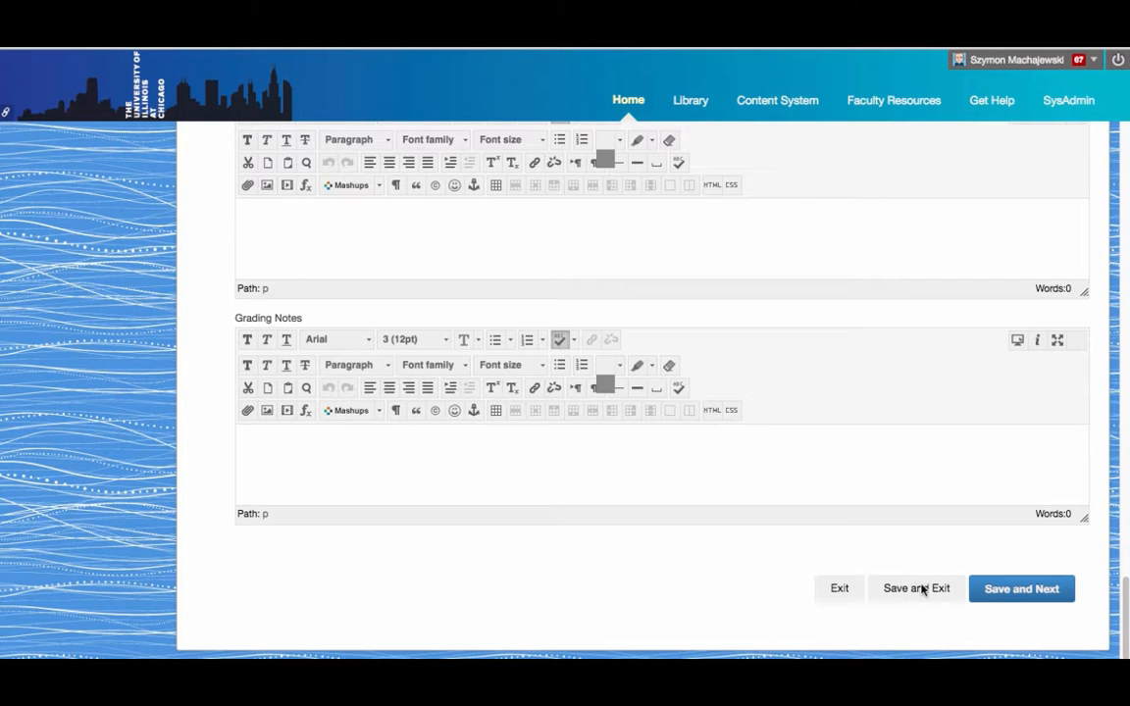
Save the graded attempt and return to the Full Grade Center, now showing 62.00
left_click(1015, 593)
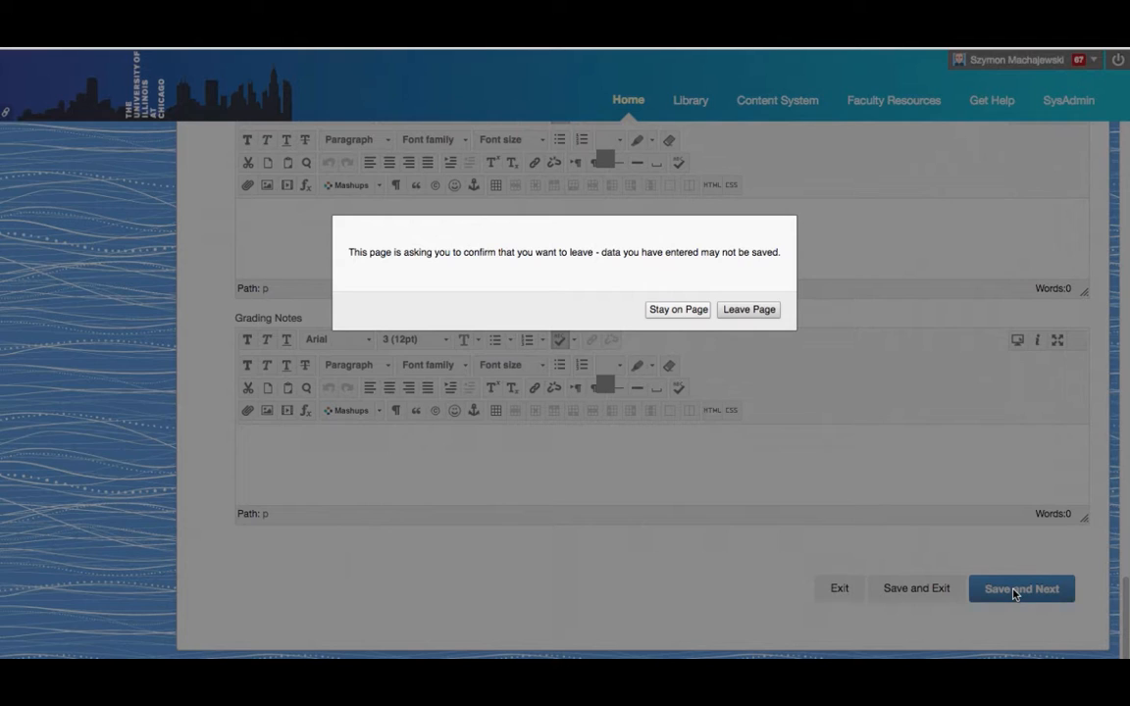
left_click(748, 310)
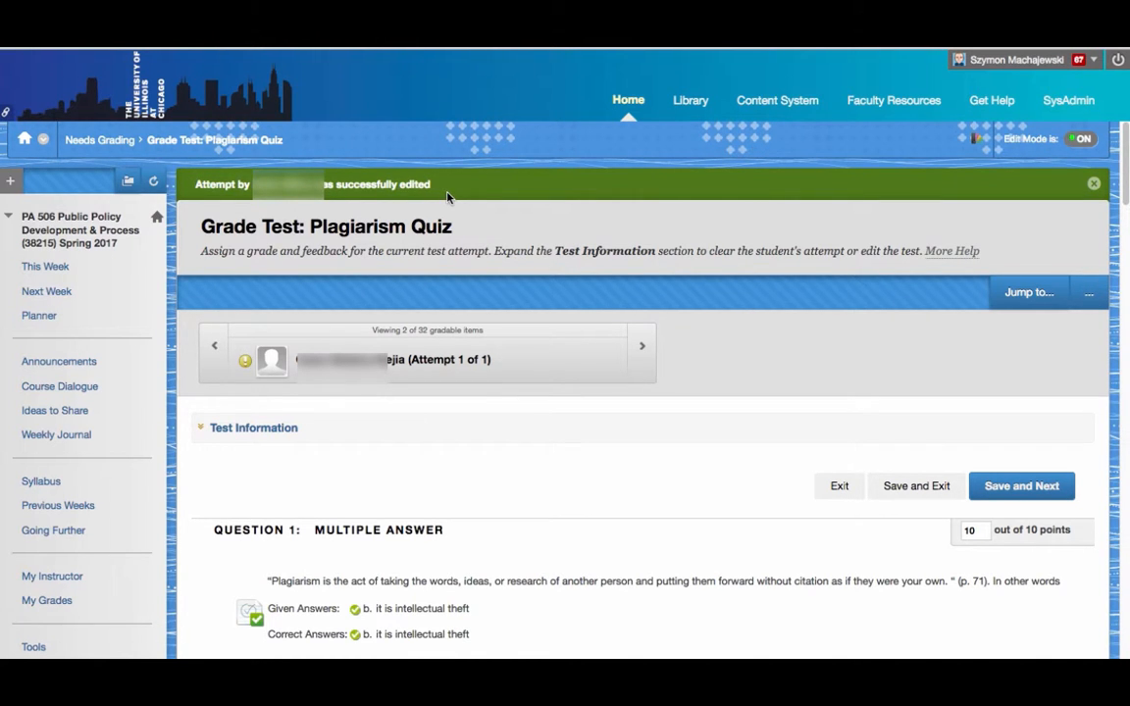
scroll(446, 196, "down", 5)
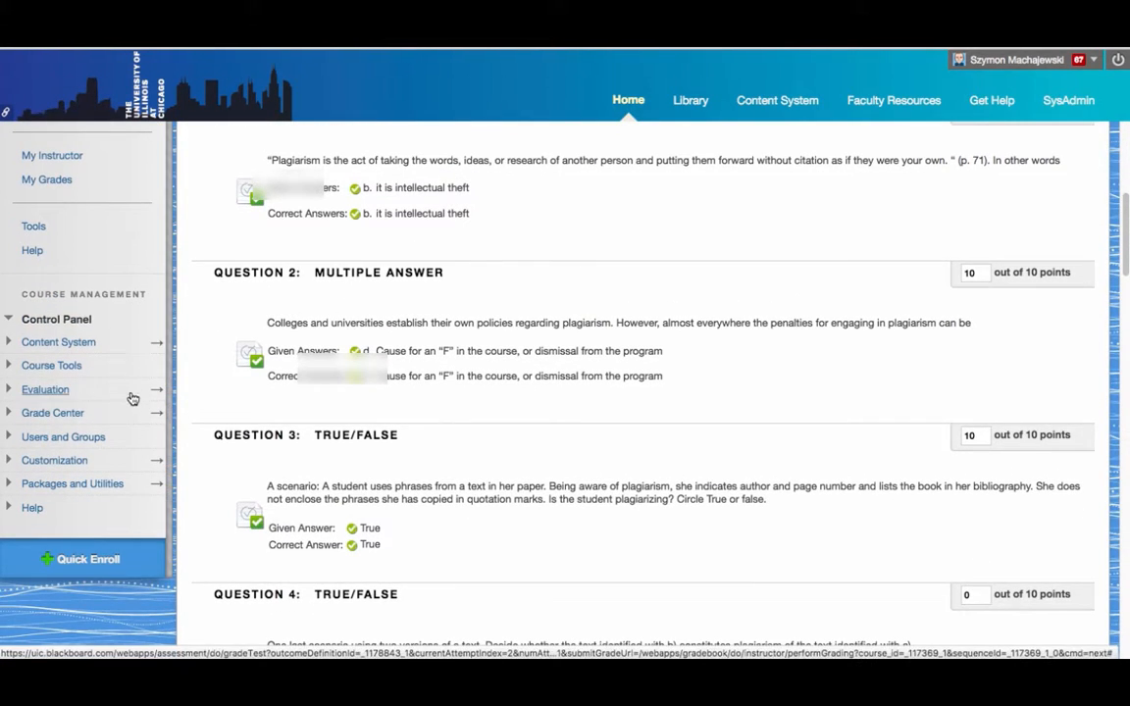
left_click(157, 413)
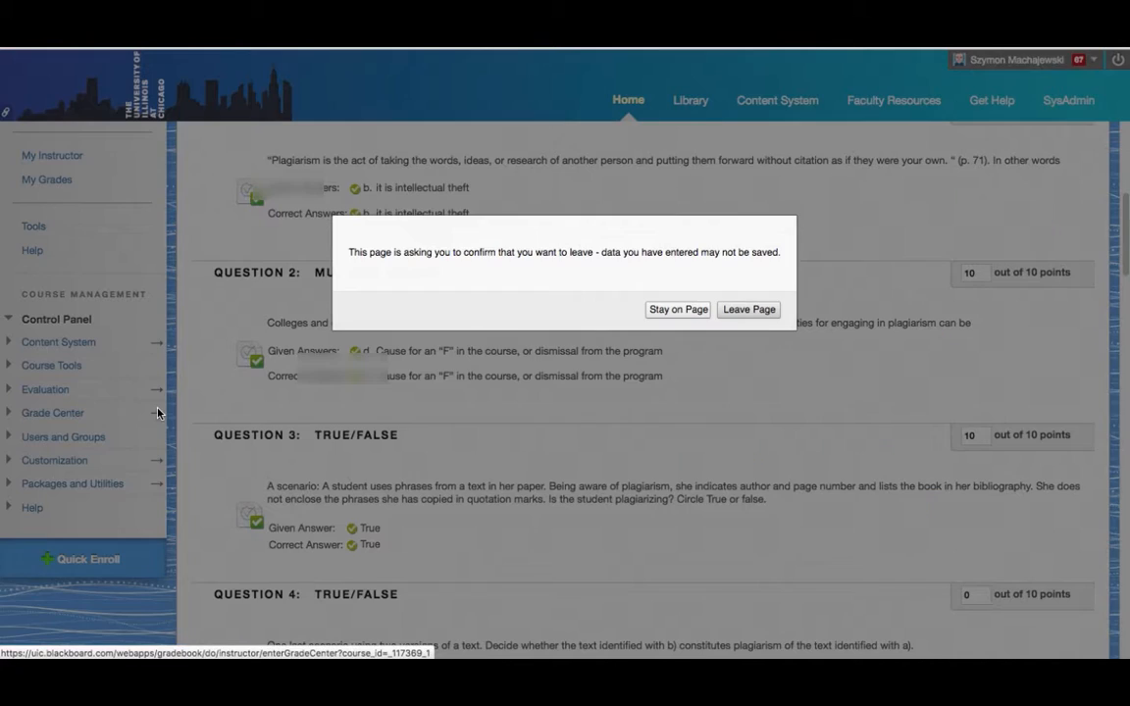
left_click(755, 310)
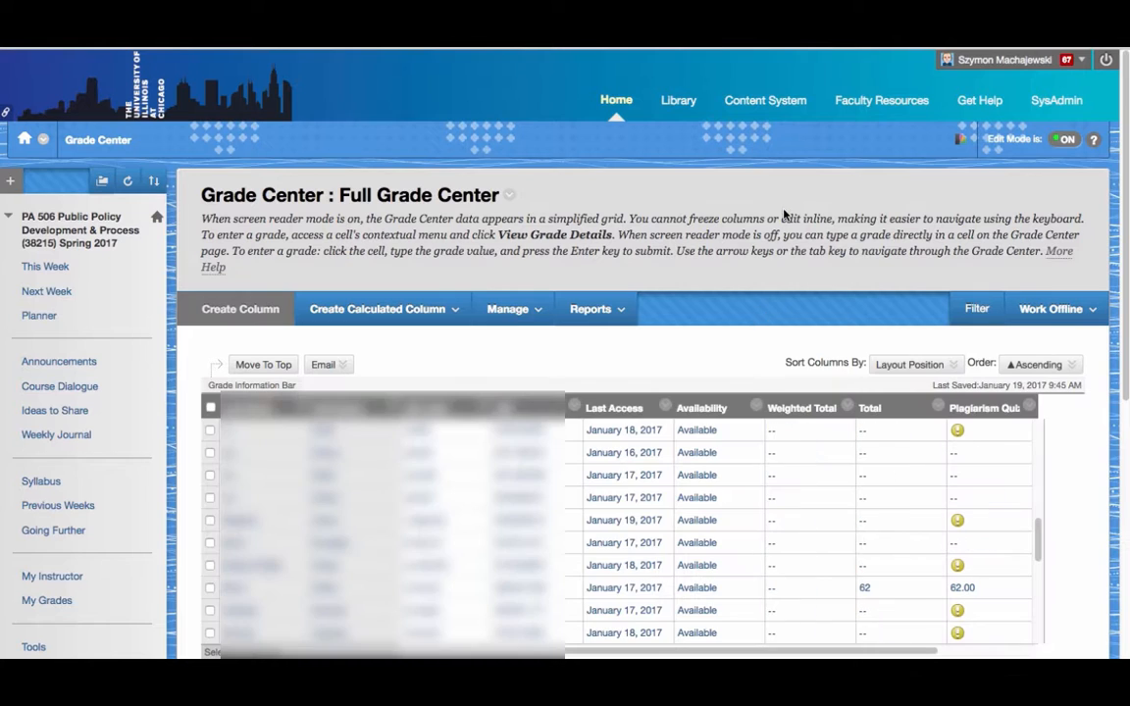
scroll(783, 213, "down", 1)
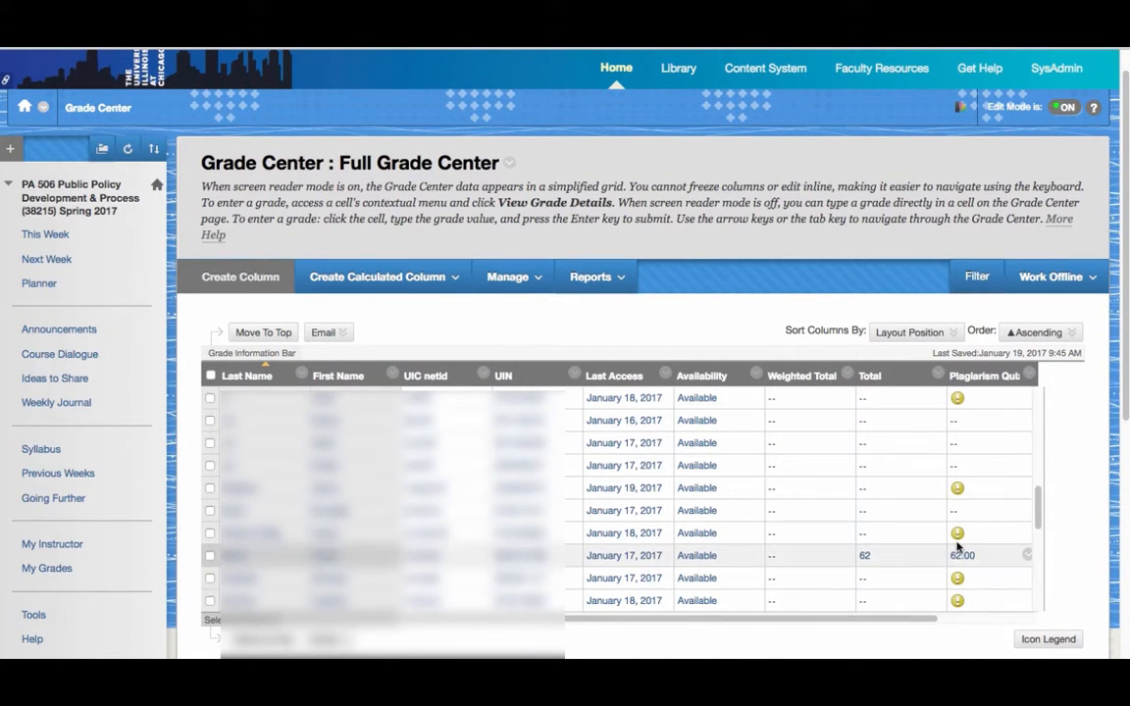
left_click(1037, 576)
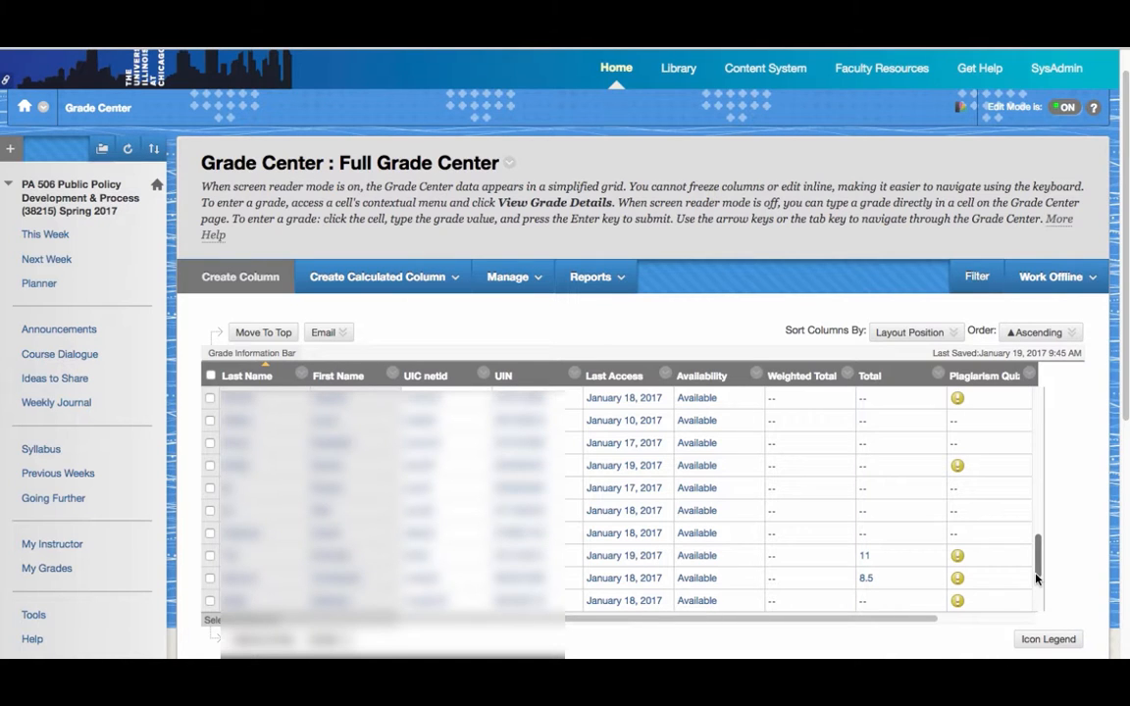
left_click_drag(1037, 578, 1037, 526)
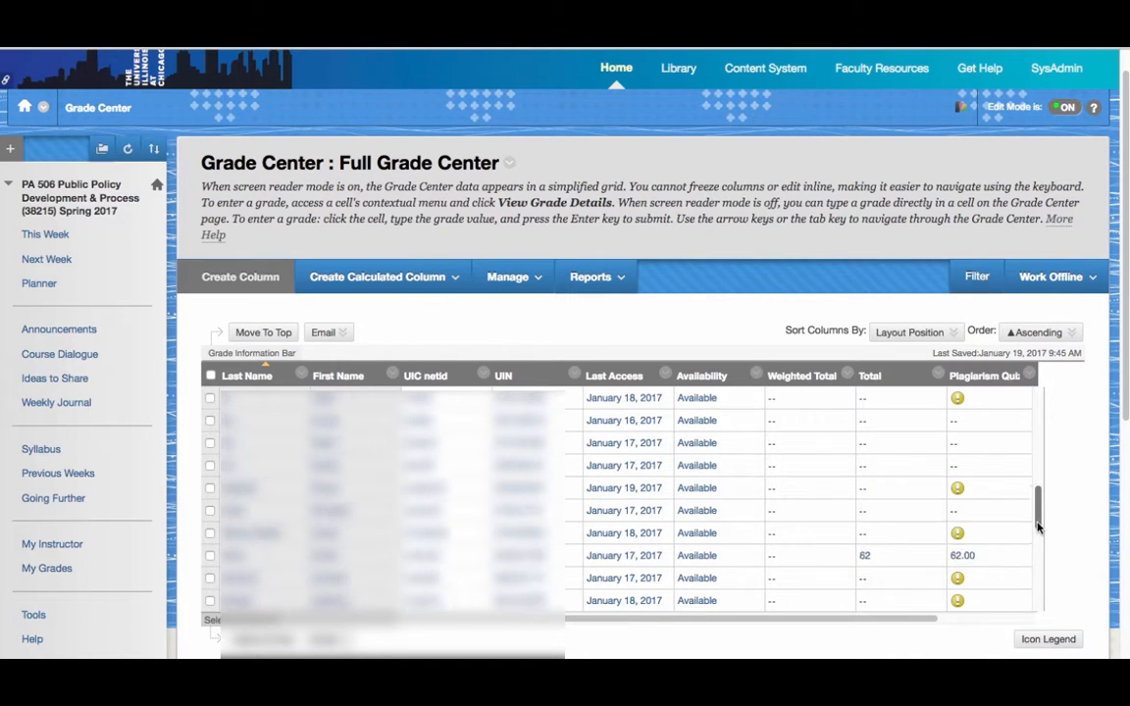